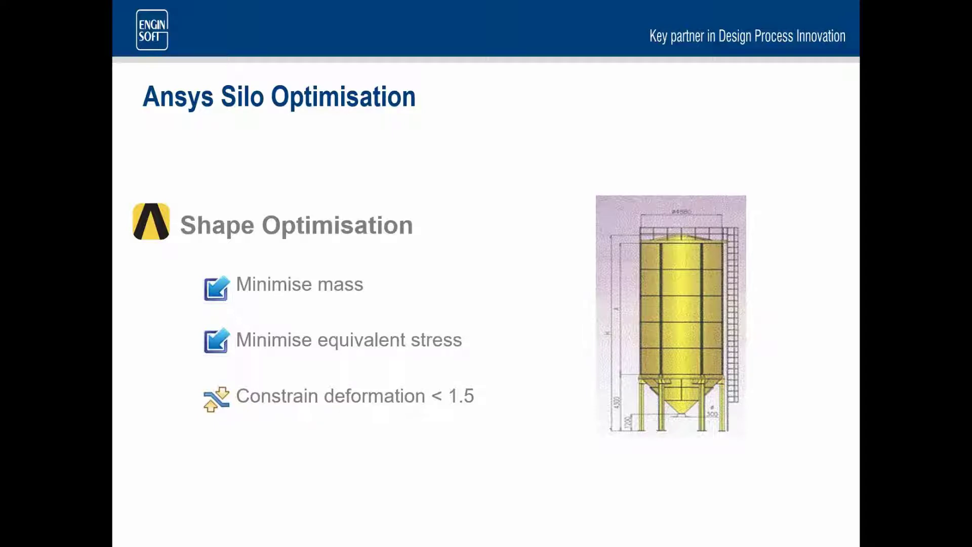
Advance past Input Variables to the Live Demonstration slide, end the show, and switch to modeFRONTIER
key("Right")
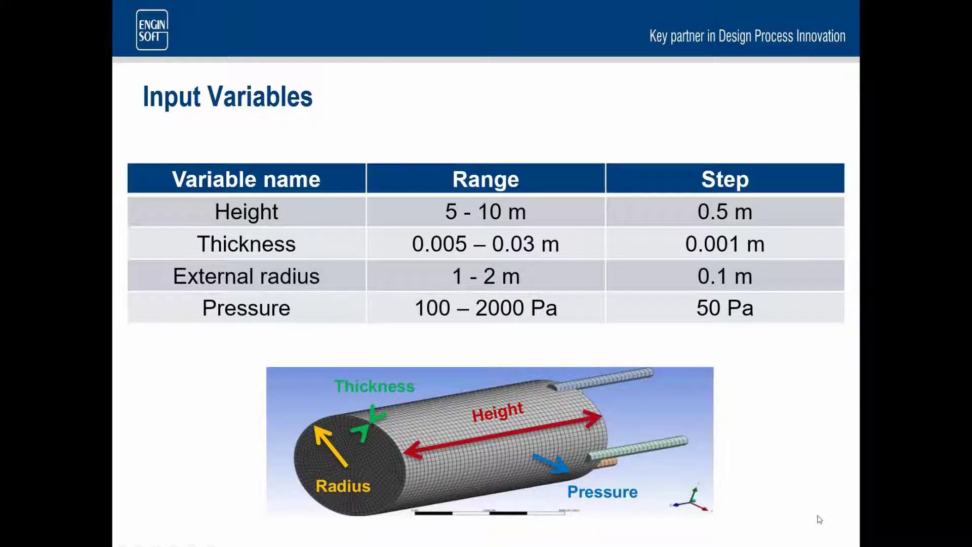
key("Right")
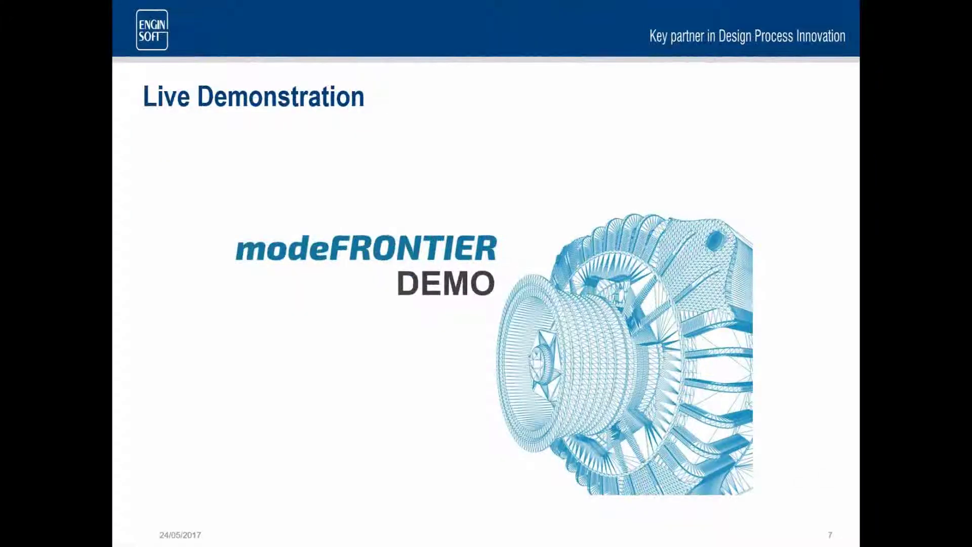
key("Escape")
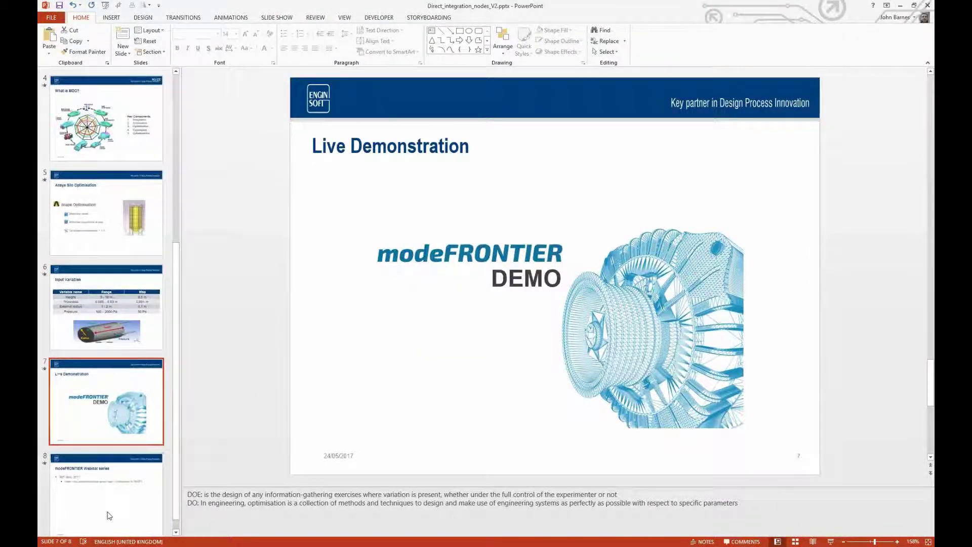
key("alt+Tab")
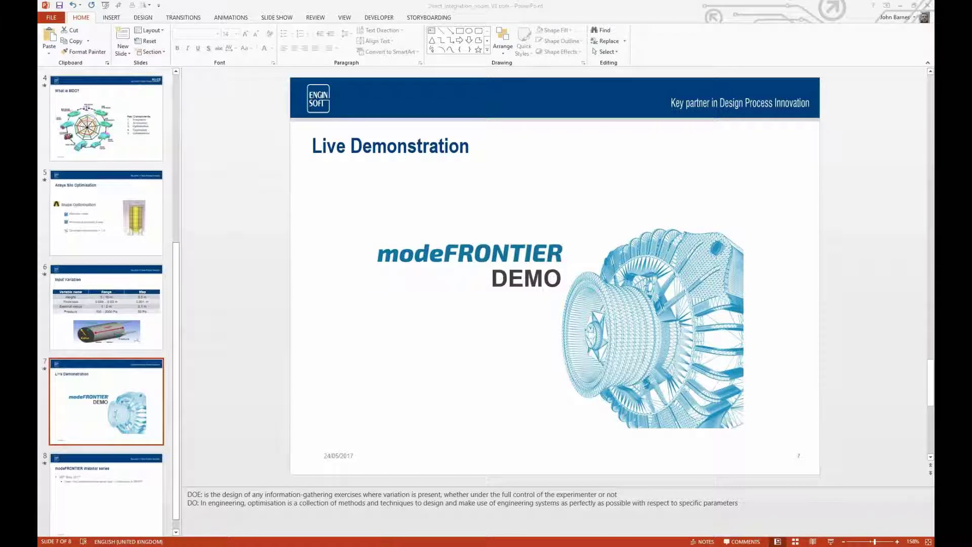
key("alt+Tab")
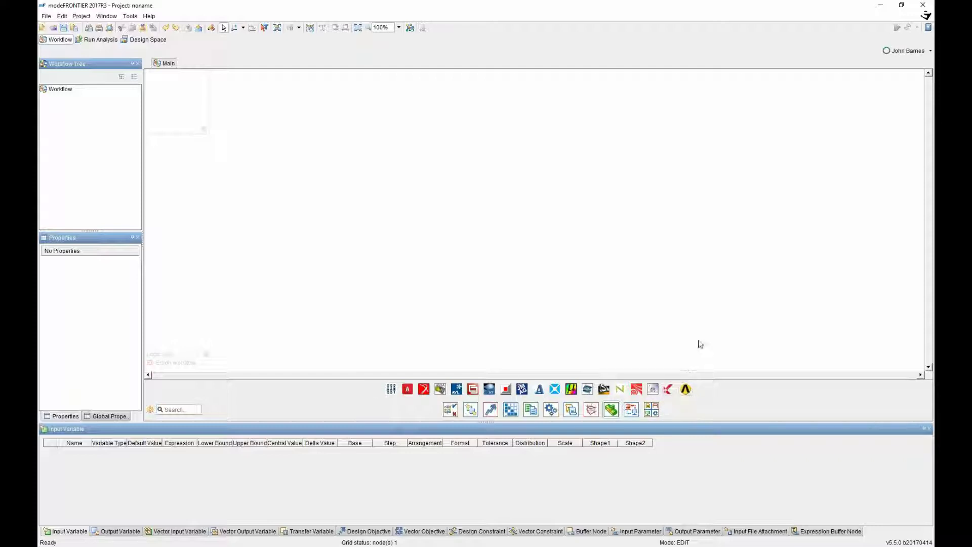
Add an ANSYSWB2 node, load silos.wbpj as its project, and open the Parameter Chooser
left_click_drag(686, 389, 474, 217)
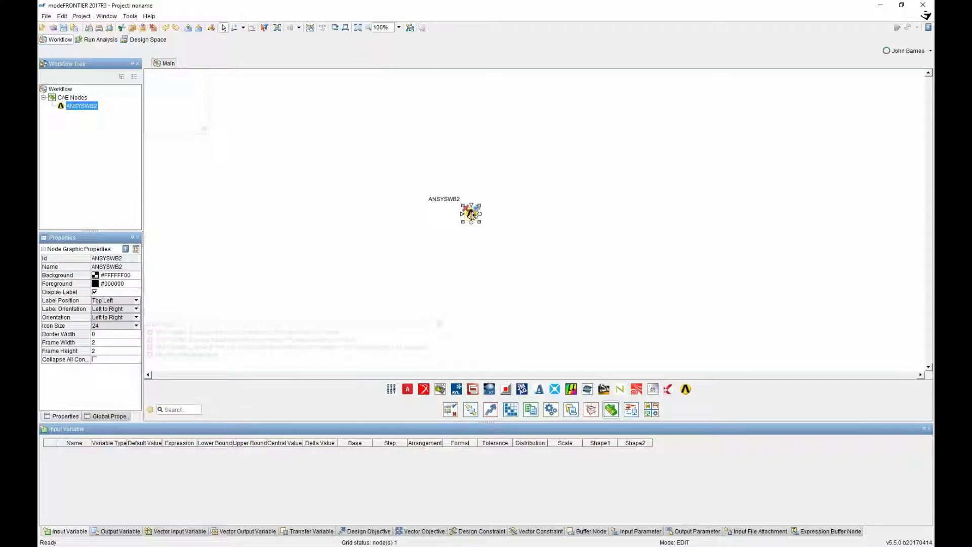
double_click(471, 214)
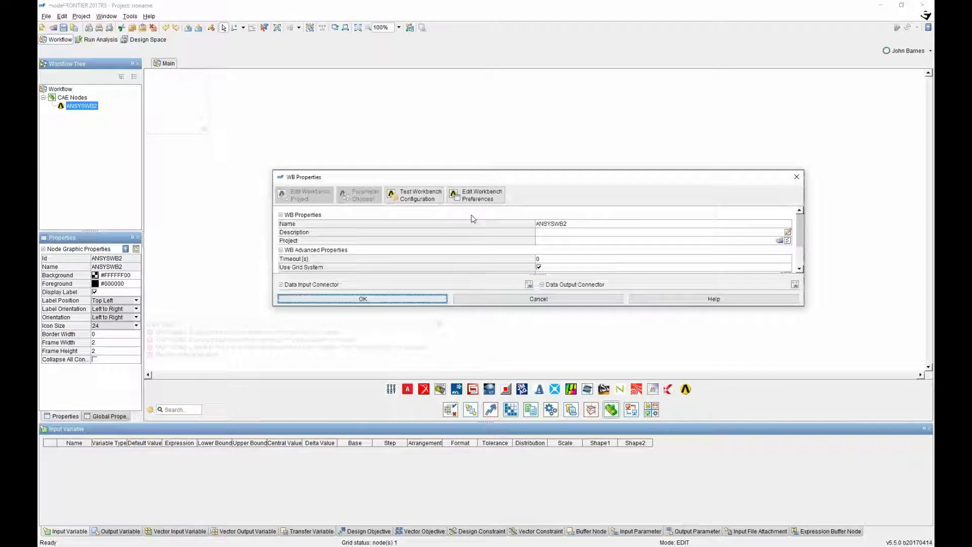
left_click(782, 244)
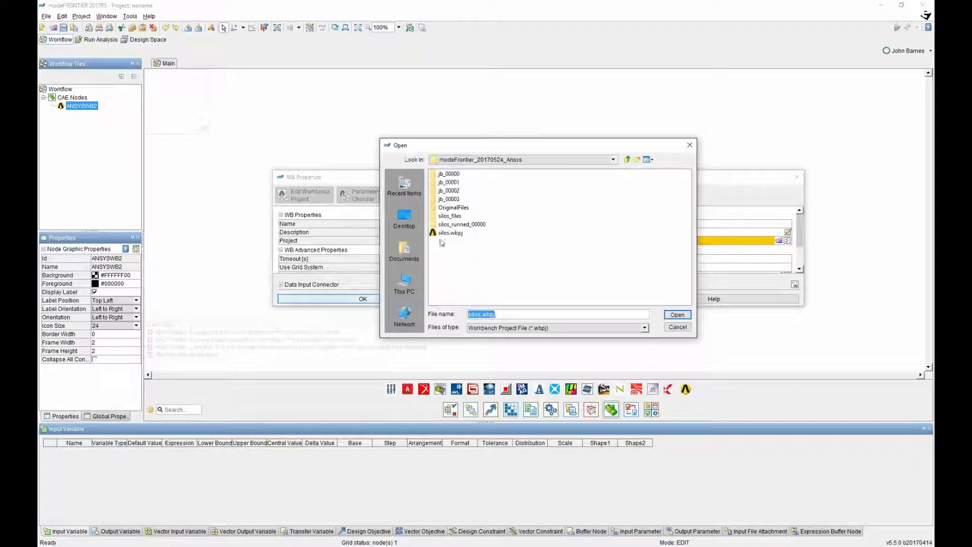
left_click(444, 235)
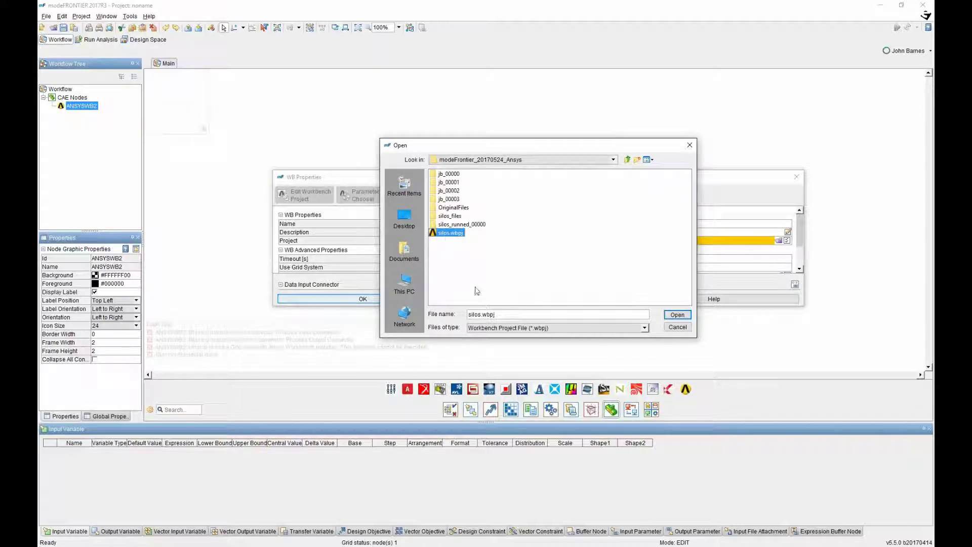
left_click(679, 315)
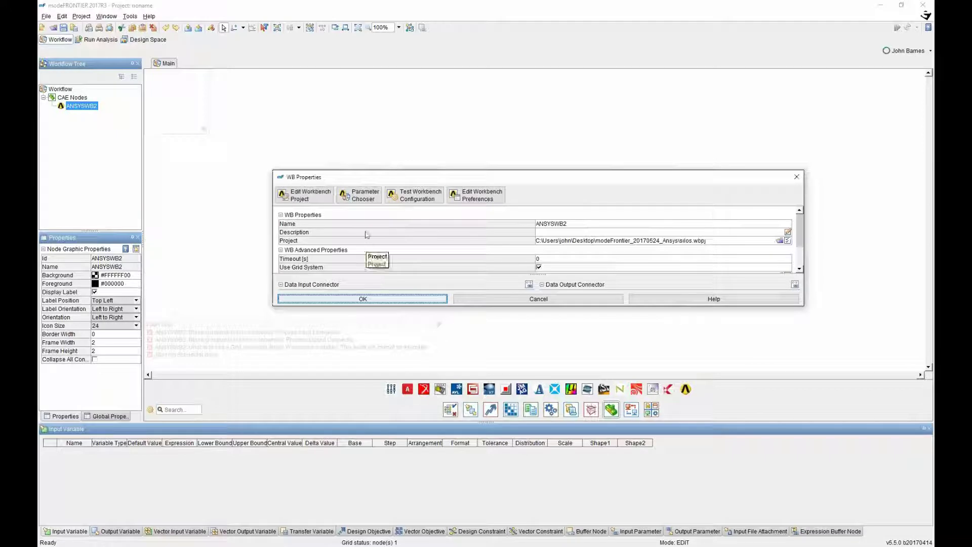
left_click(364, 198)
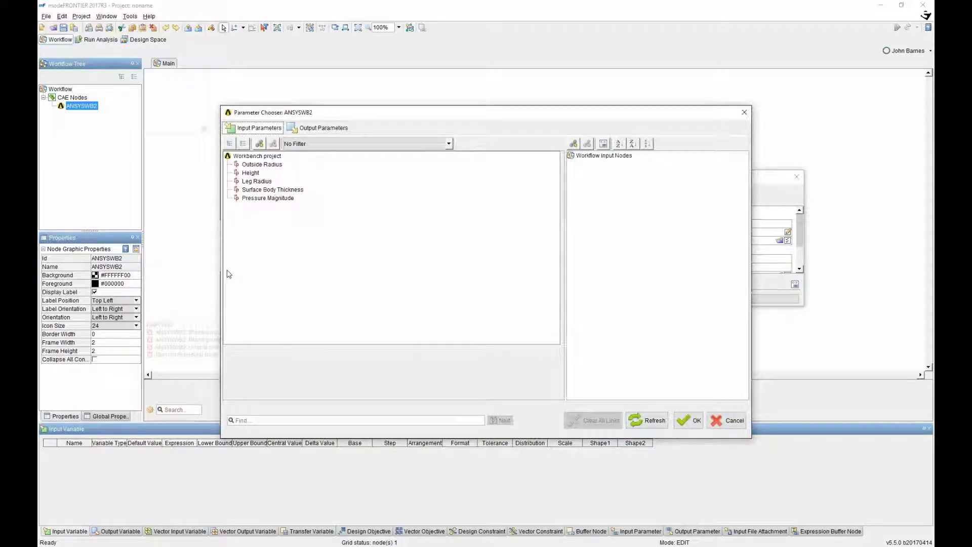
Link Outside Radius, Height, Surface Body Thickness and Pressure Magnitude as workflow input nodes
left_click(253, 164)
left_click(252, 181)
left_click(252, 190)
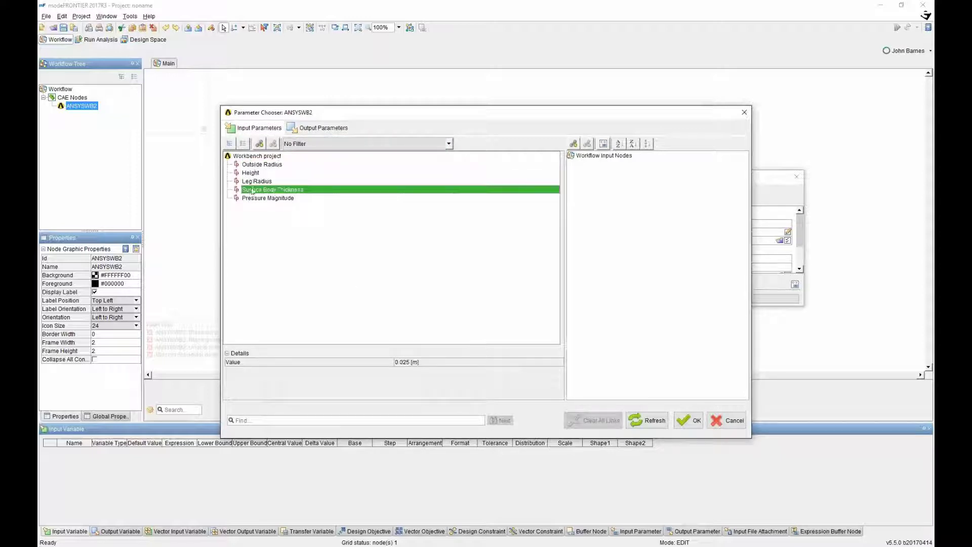
left_click(296, 133)
left_click(276, 132)
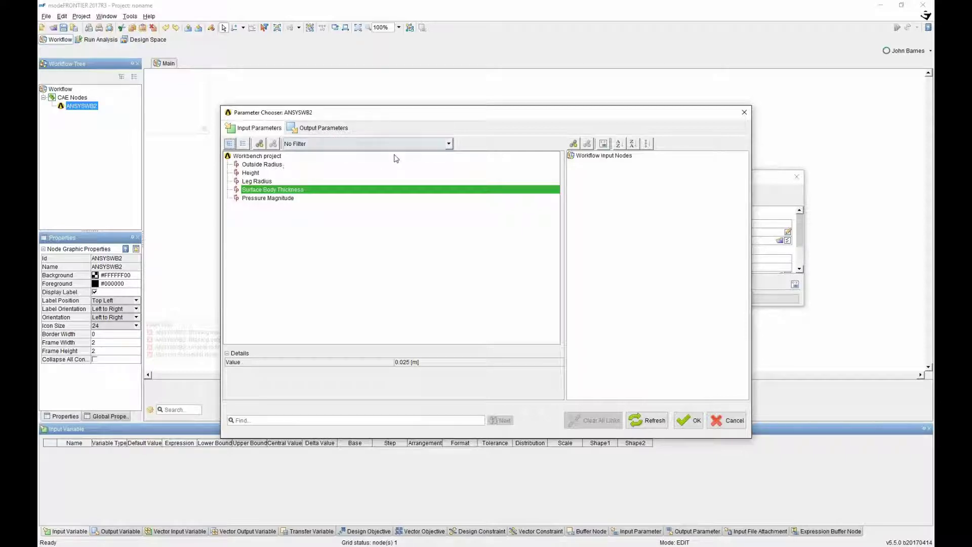
left_click(269, 166)
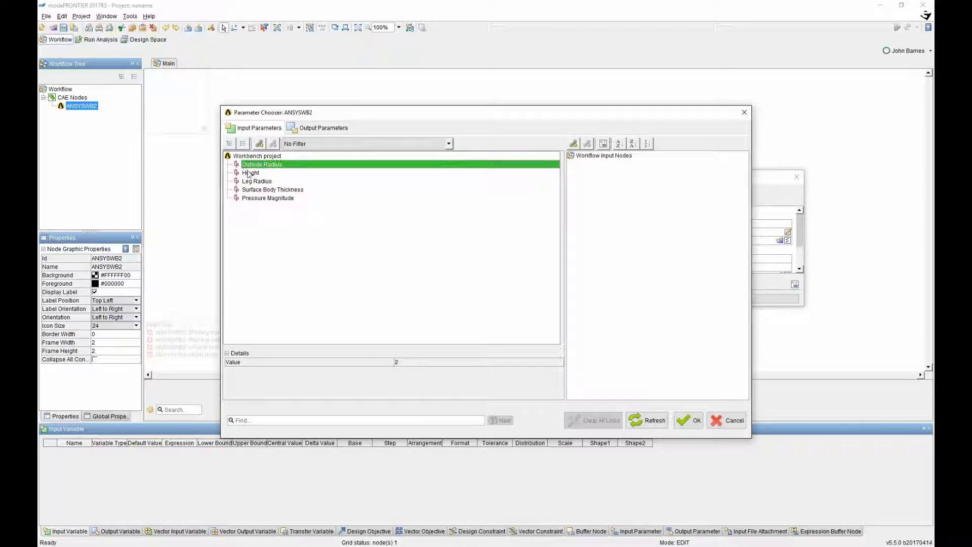
left_click(248, 173, "ctrl")
left_click(253, 191, "ctrl")
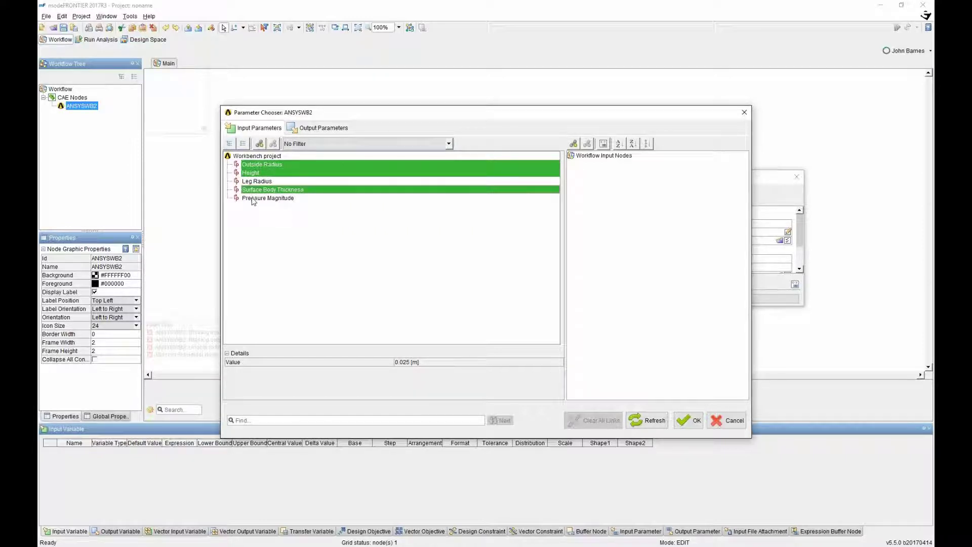
left_click(254, 199, "ctrl")
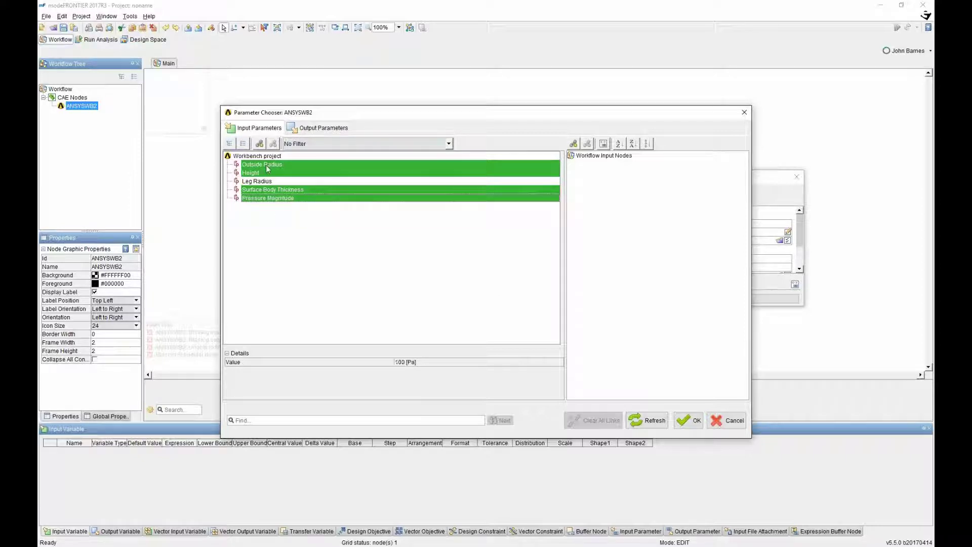
left_click_drag(265, 168, 636, 188)
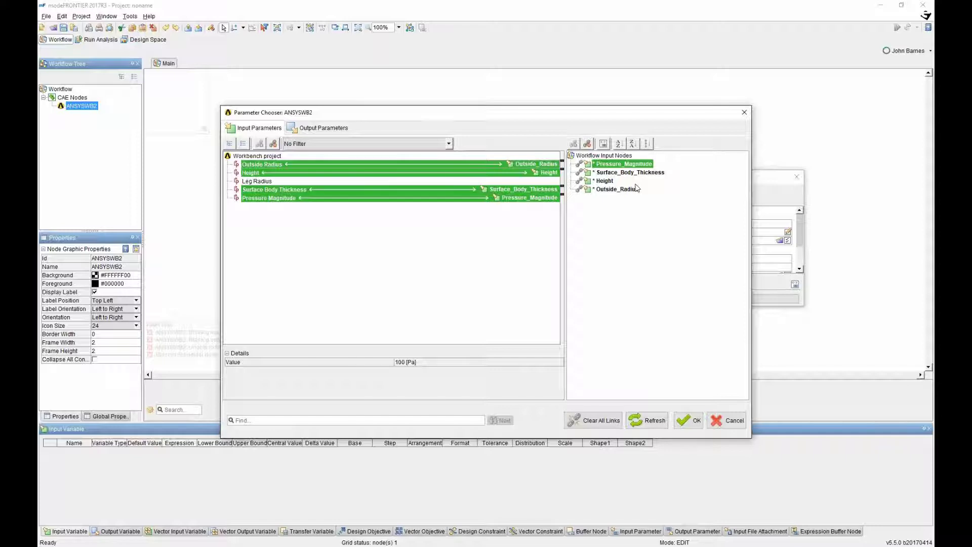
Link Total Deformation Maximum, Geometry Mass and Equivalent Stress Maximum as output nodes and confirm
left_click(326, 130)
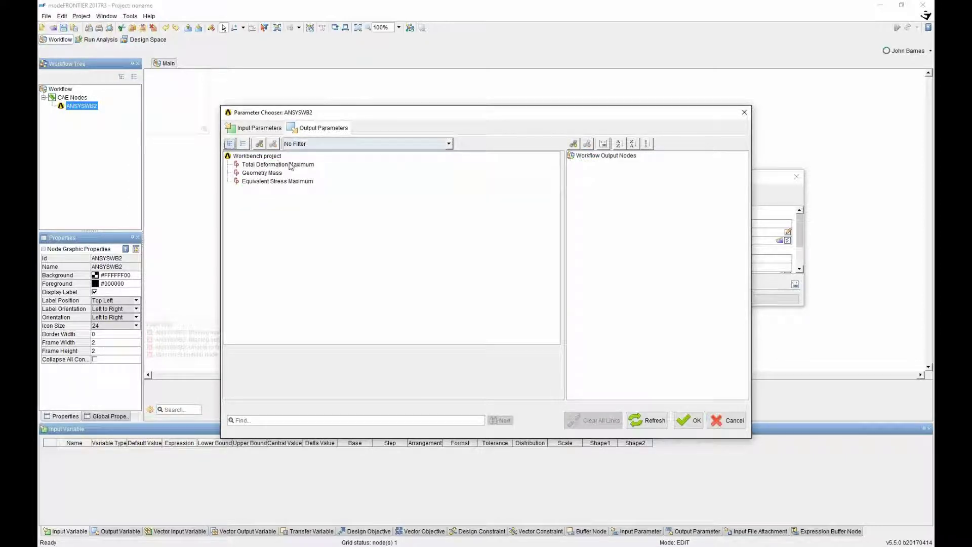
left_click(278, 165)
left_click(277, 175, "shift")
left_click(249, 182, "shift")
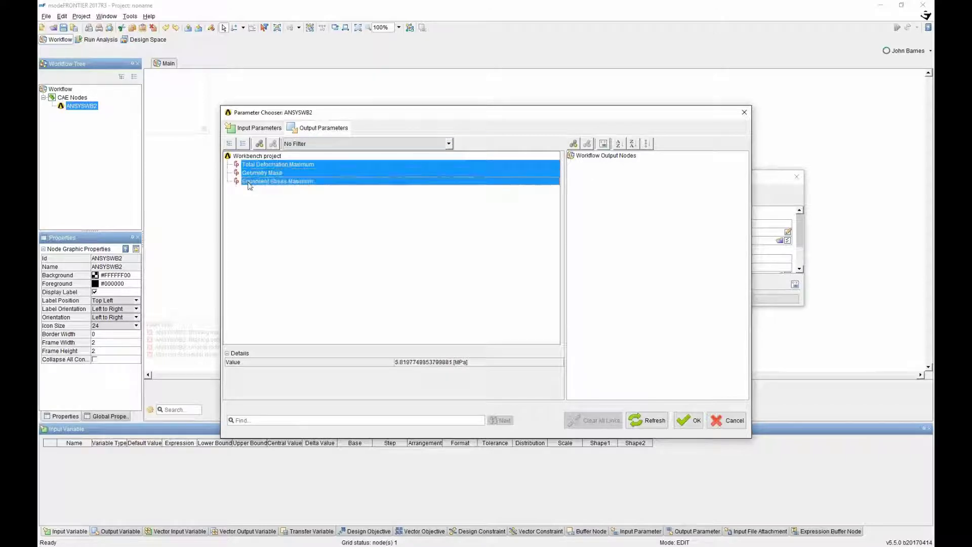
left_click_drag(249, 186, 657, 212)
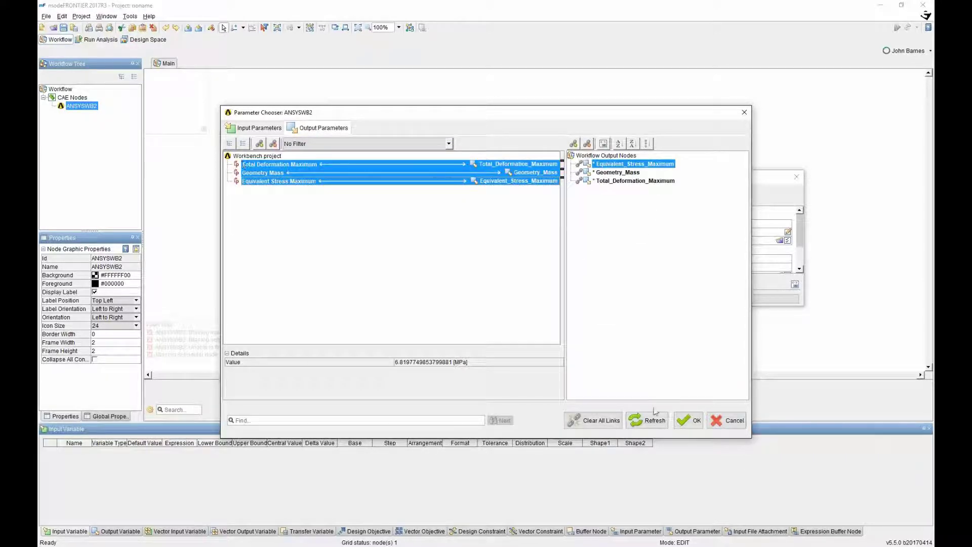
left_click(693, 427)
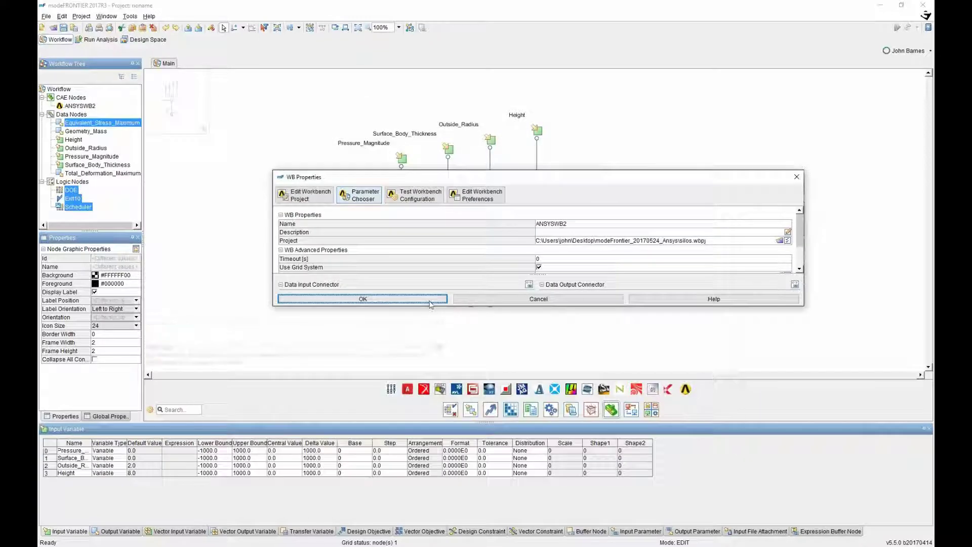
left_click(429, 299)
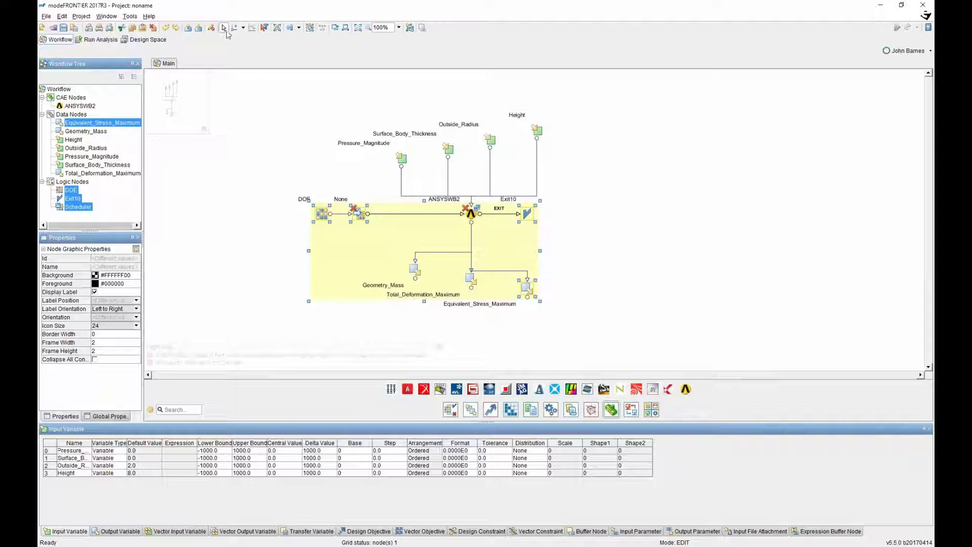
Turn off Use Grid System in the ANSYSWB2 node settings
left_click(615, 342)
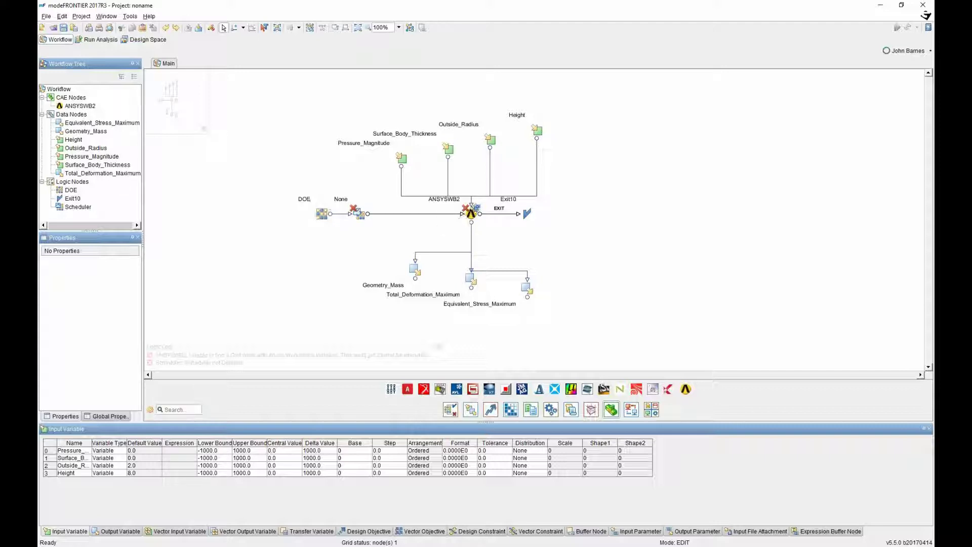
double_click(471, 215)
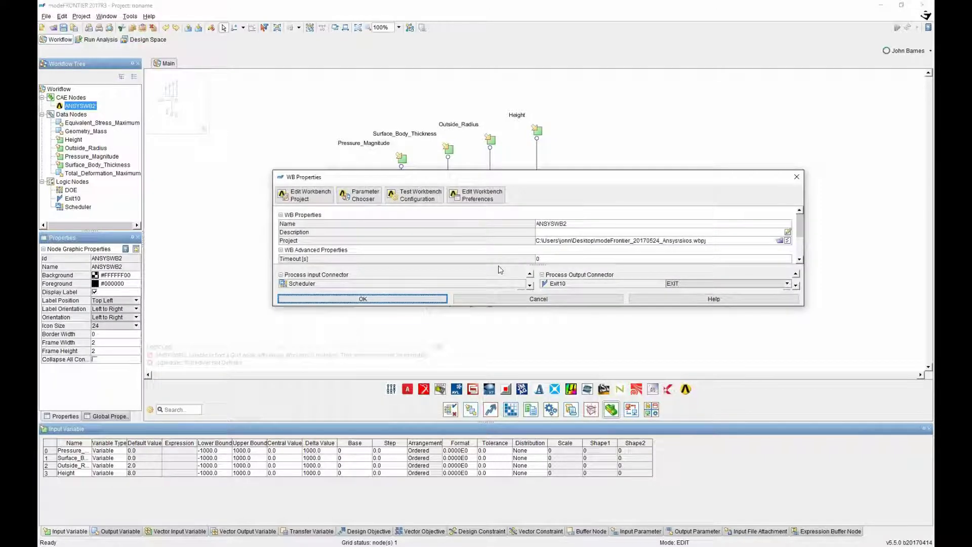
scroll(539, 243, "down", 3)
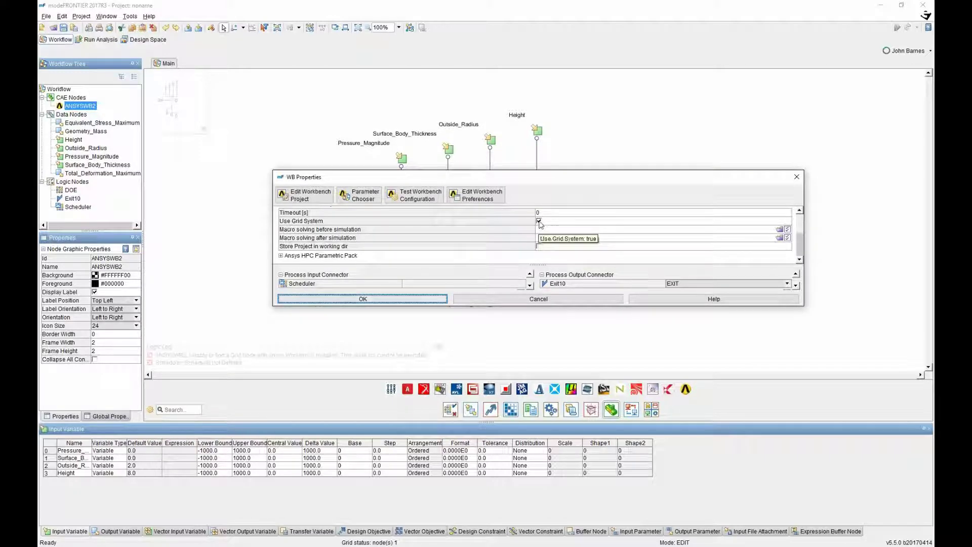
left_click(539, 221)
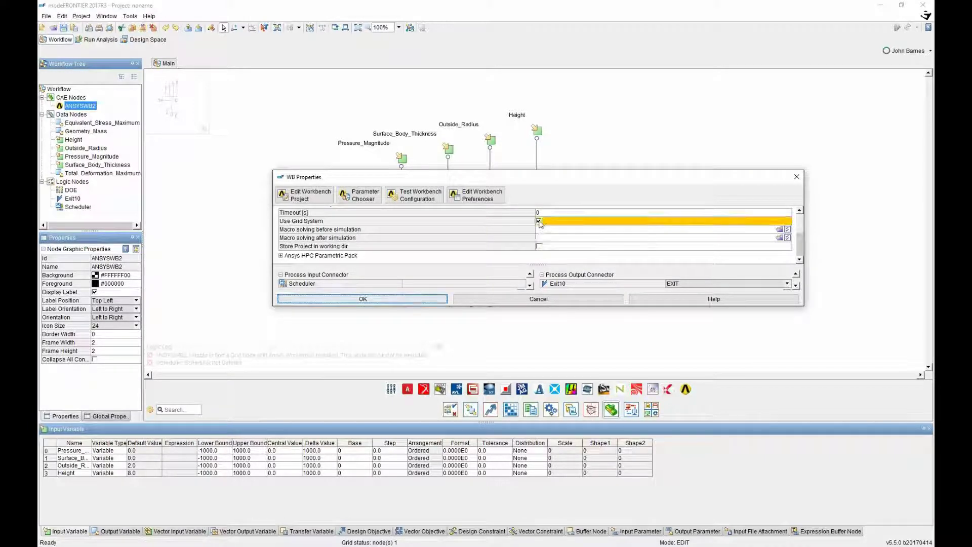
left_click(397, 300)
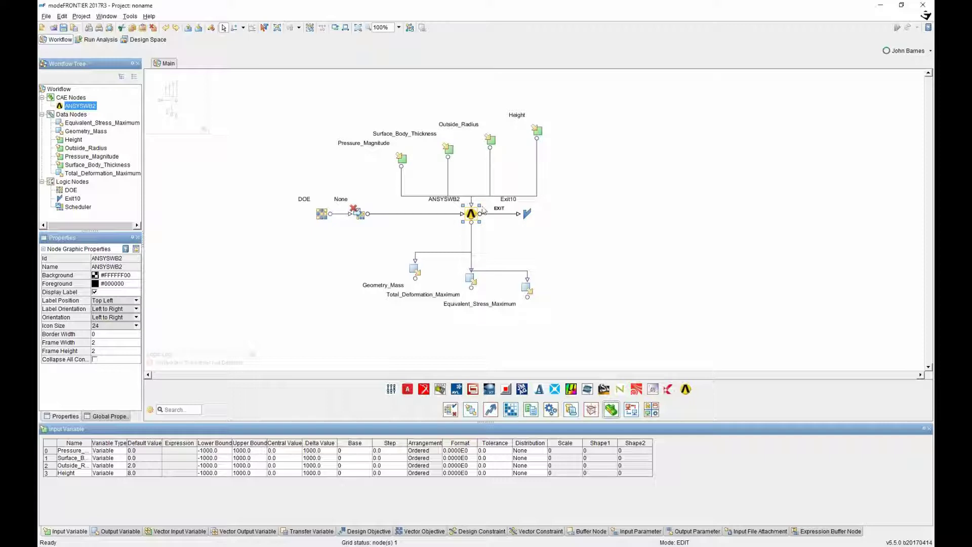
Arrange Geometry_Mass, Total_Deformation_Maximum and Equivalent_Stress_Maximum in an evenly spaced row
left_click_drag(532, 278, 592, 261)
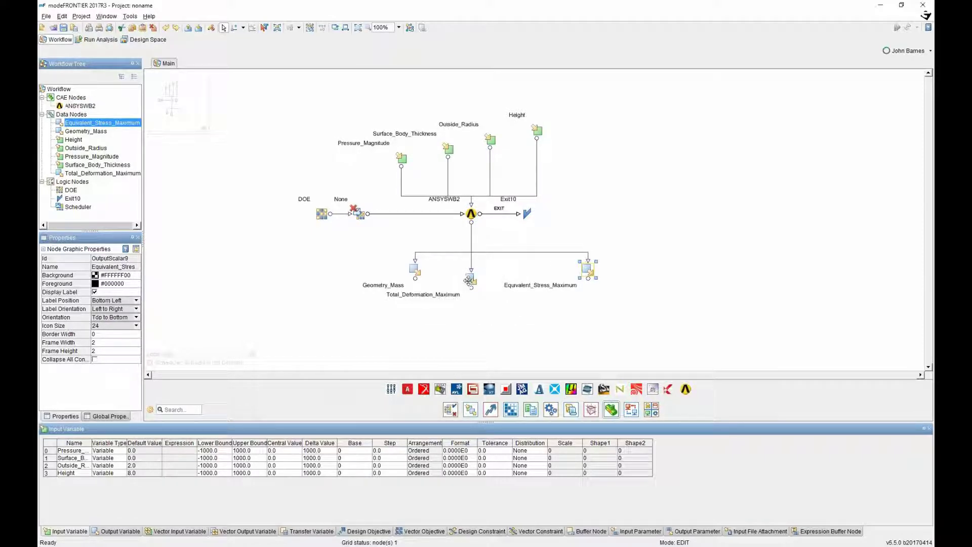
left_click_drag(469, 280, 471, 273)
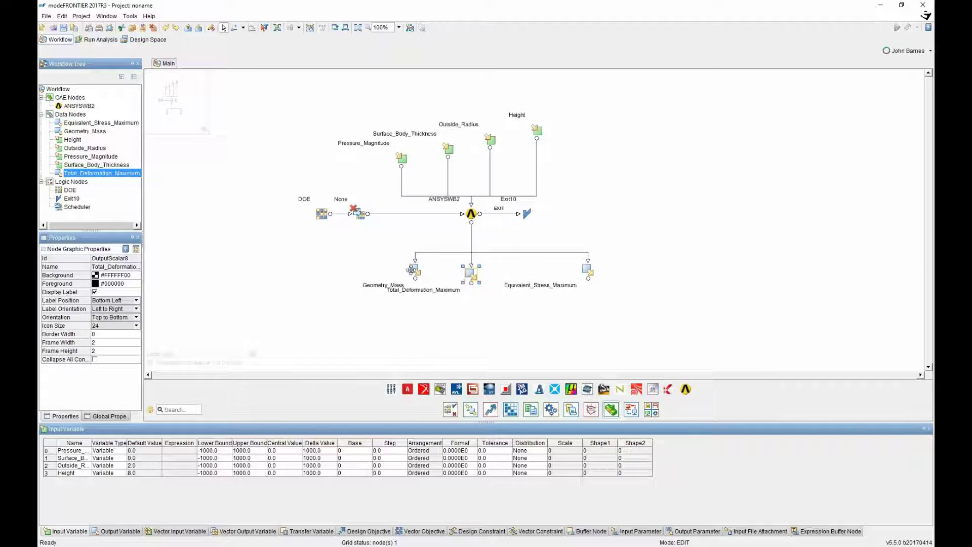
left_click_drag(412, 270, 376, 270)
left_click(469, 271)
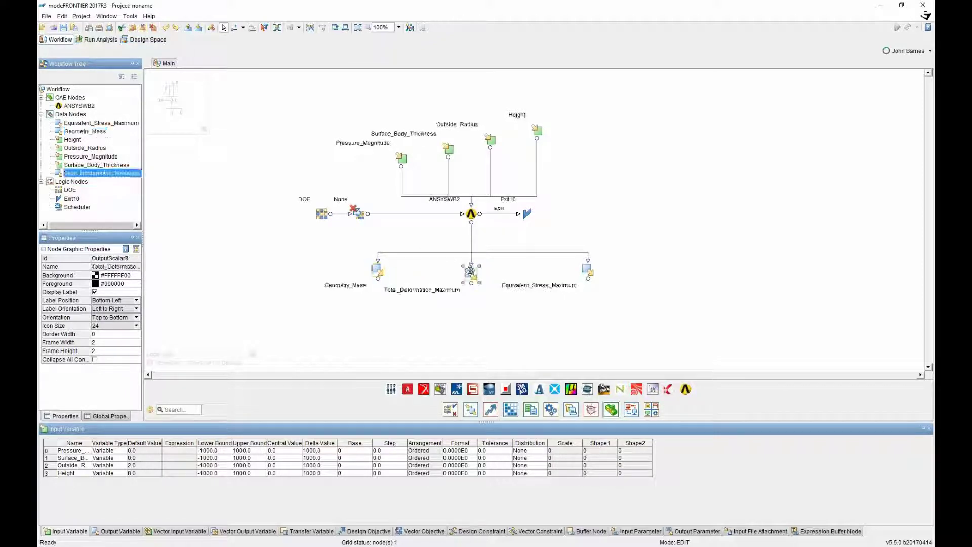
left_click_drag(470, 271, 471, 266)
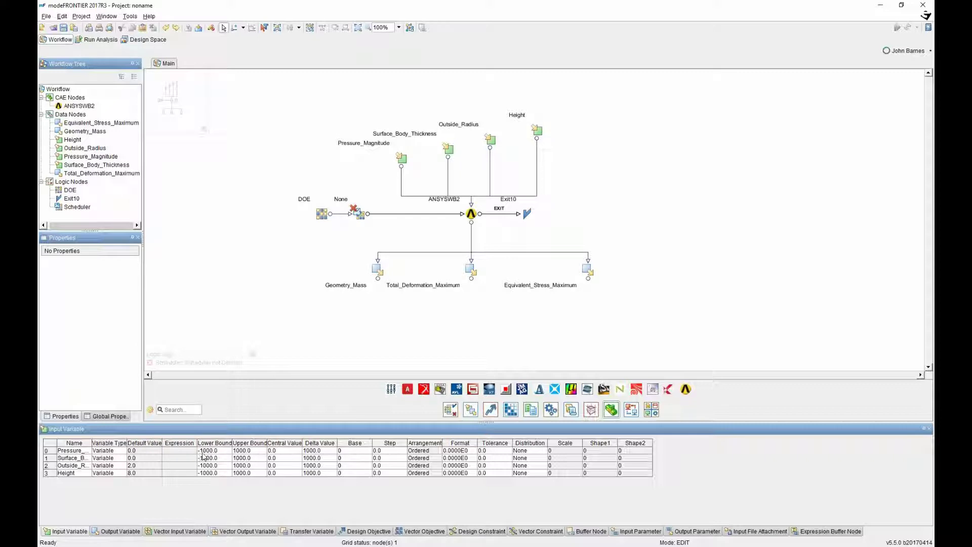
Bound Pressure_Magnitude from 100 to 2000
left_click(217, 451)
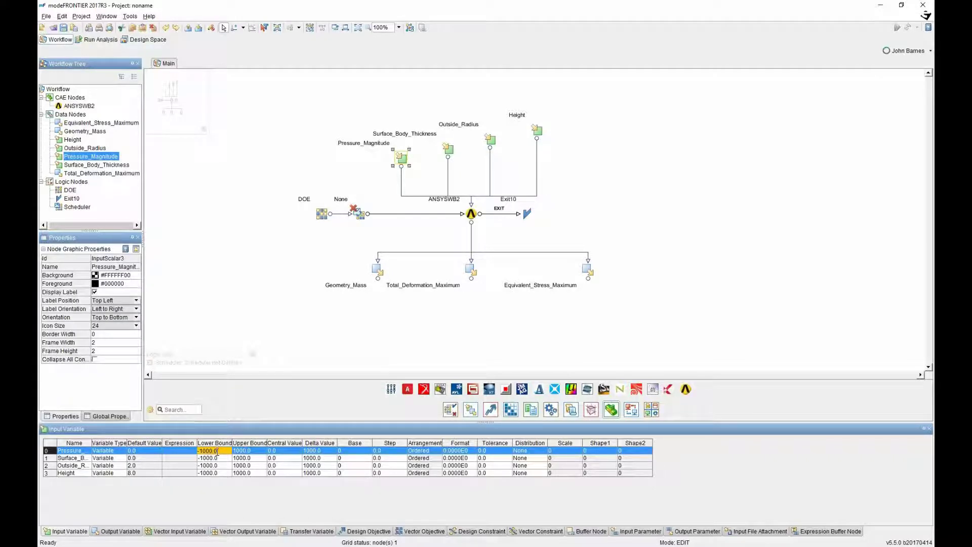
double_click(218, 450)
type("1")
key("BackSpace")
key("BackSpace")
key("Return")
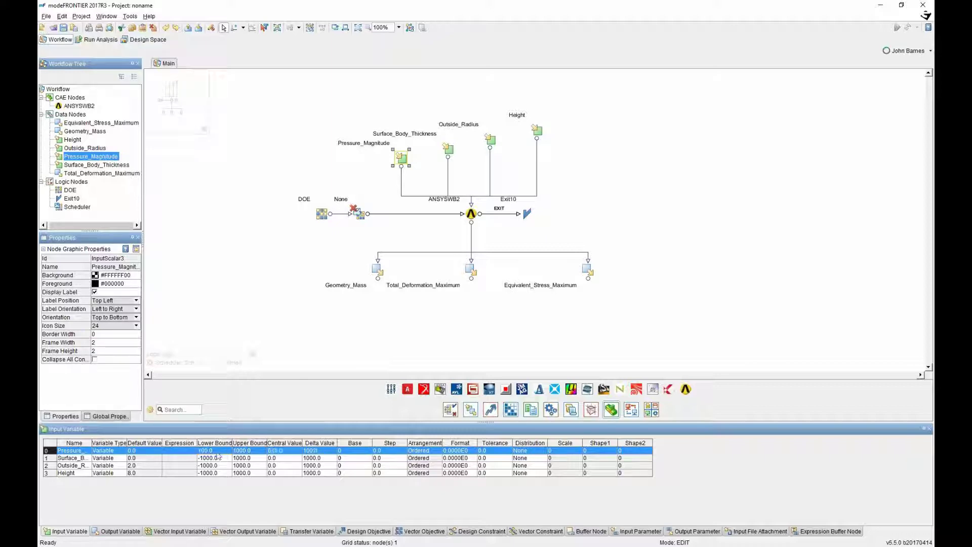
key("Tab")
type("20")
key("Return")
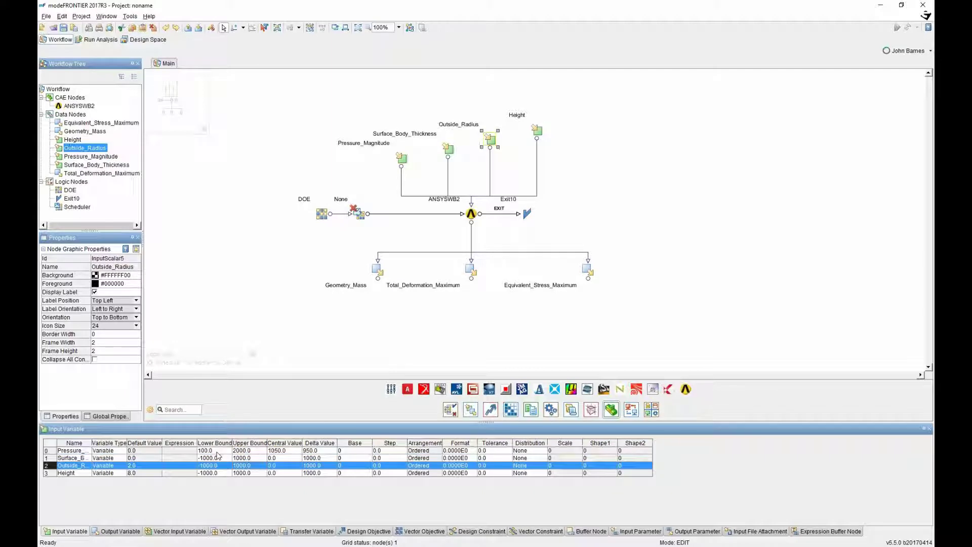
Bound Surface_Body_Thickness from 0.005 to 0.03
left_click(218, 457)
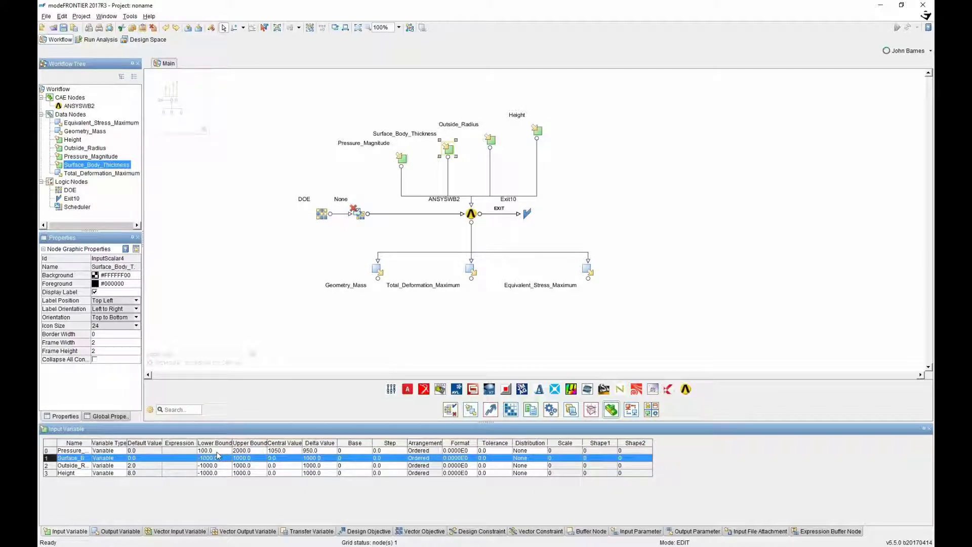
type("0.005")
key("Return")
type("0.03")
key("Return")
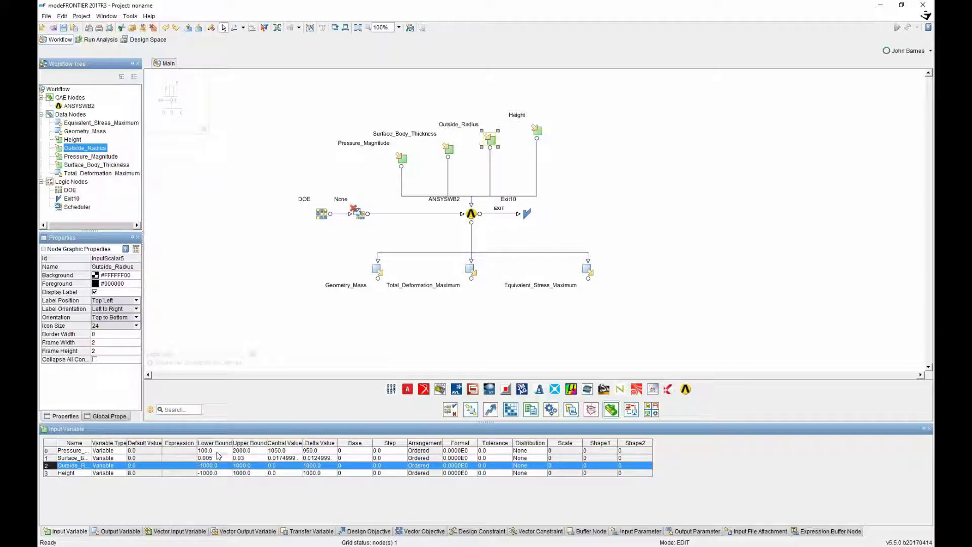
Bound Outside_Radius from 1.0 to 2.0 and Height from 5.0 to 10.0
type("1")
key("Return")
type("2")
key("Return")
type("5")
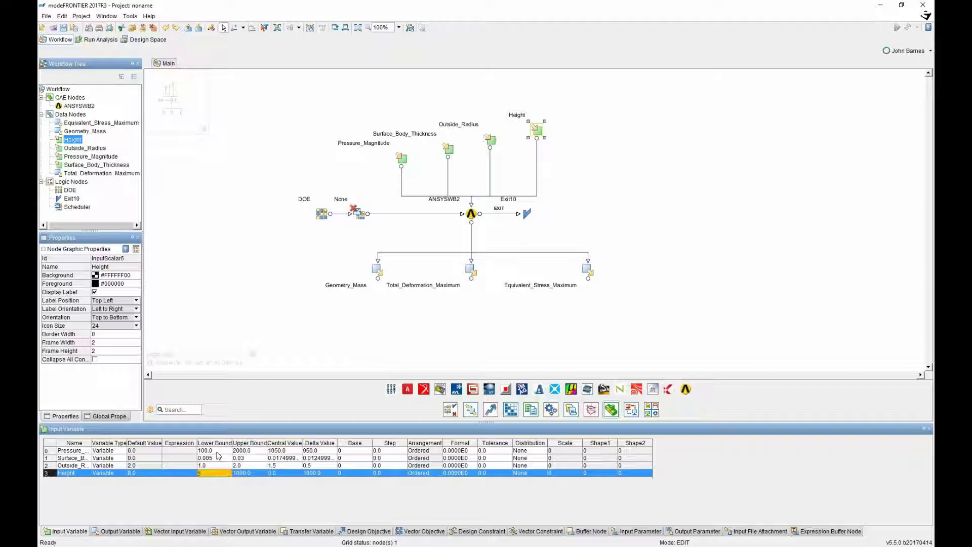
key("Return")
type("10")
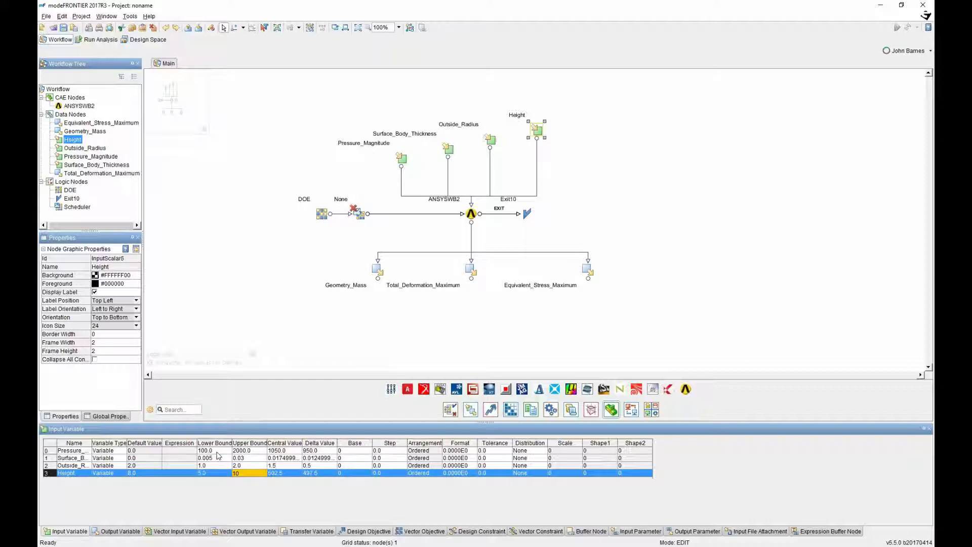
key("Return")
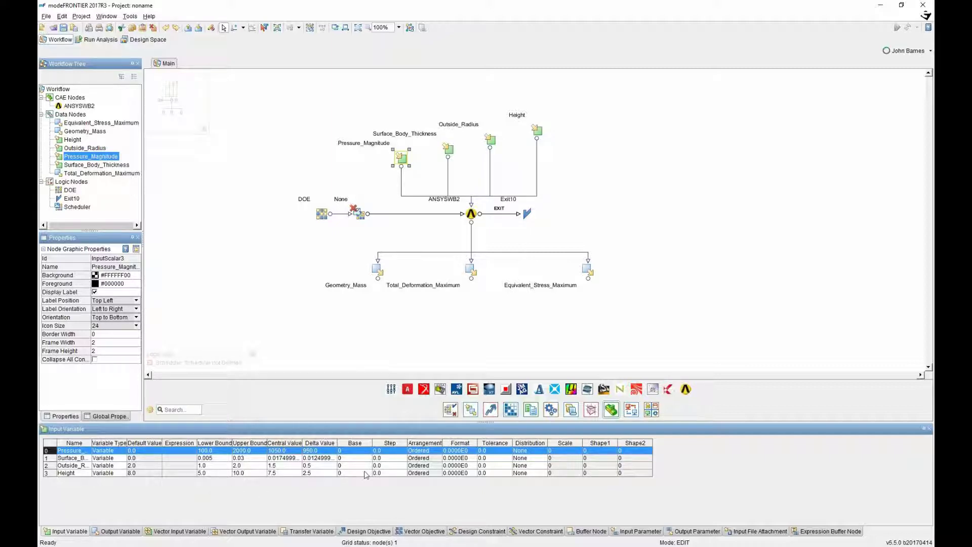
Set the Pressure_Magnitude step to 50 and the thickness step to 0.001
left_click(393, 450)
double_click(388, 451)
key("Return")
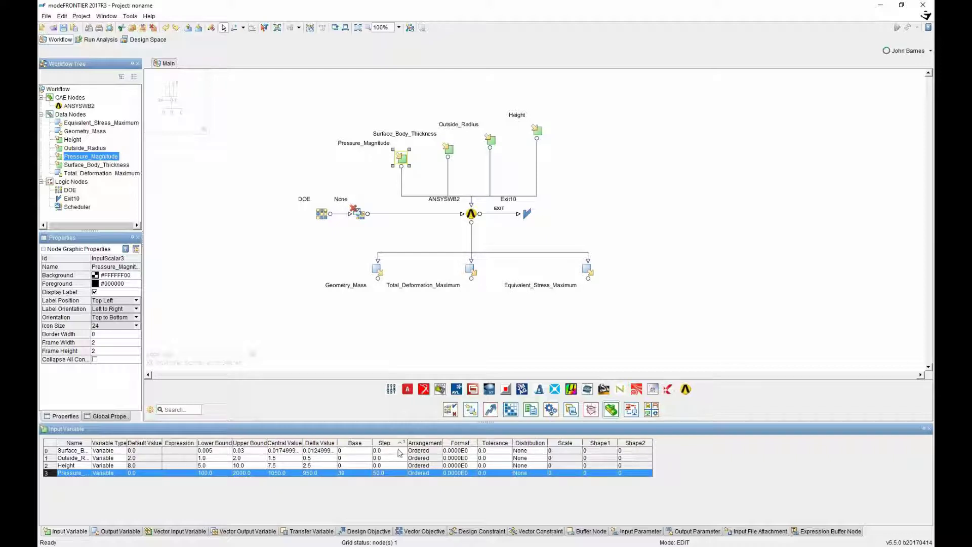
double_click(397, 450)
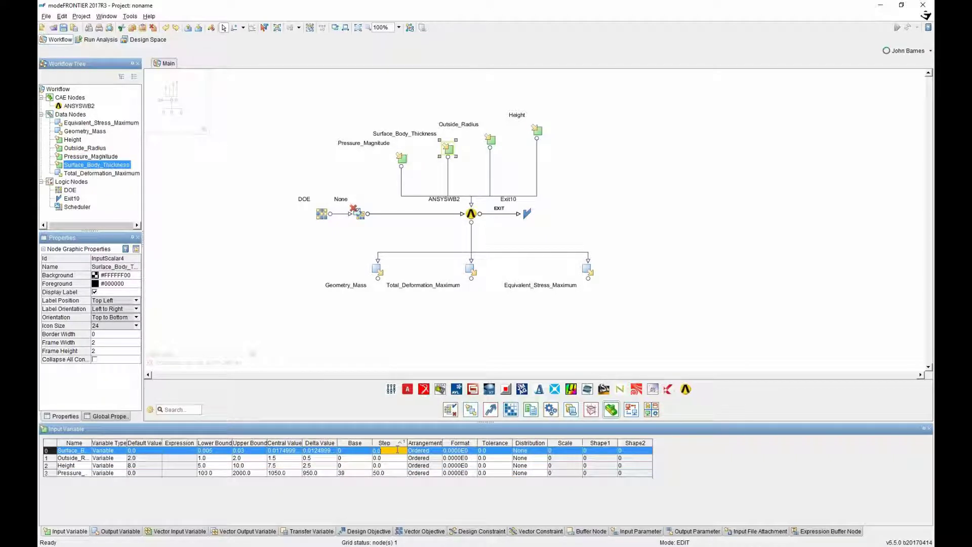
type("00")
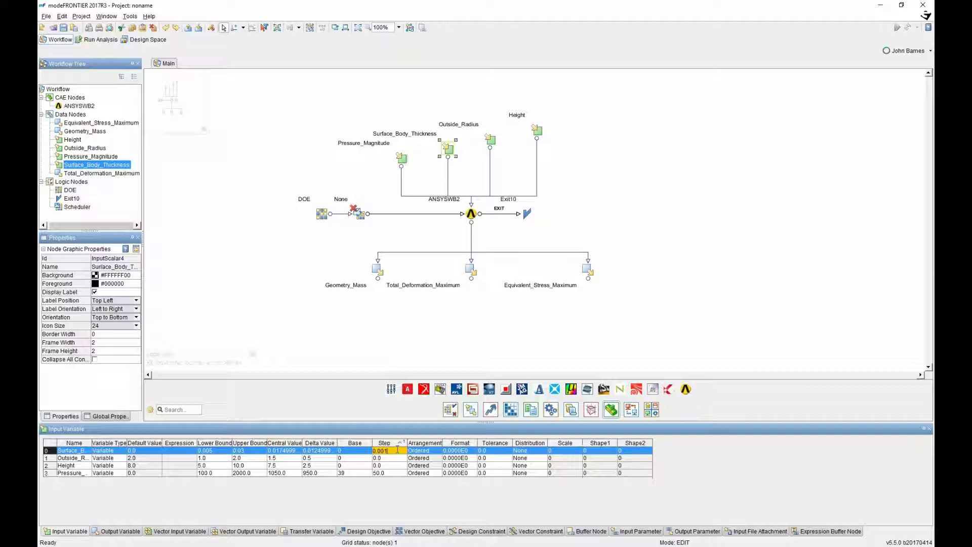
type("1")
key("Return")
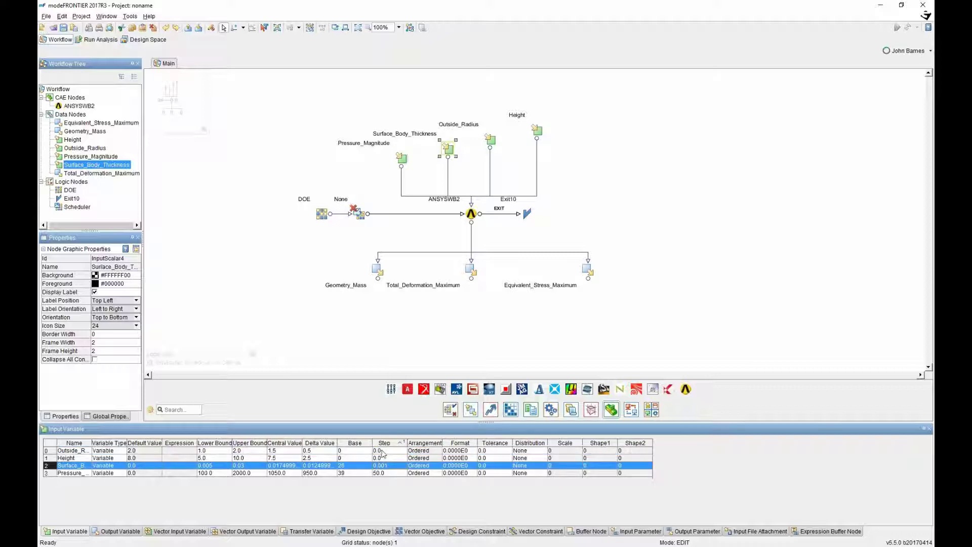
Set the Outside_Radius step to 0.1 and the Height step to 0.5
left_click(394, 451)
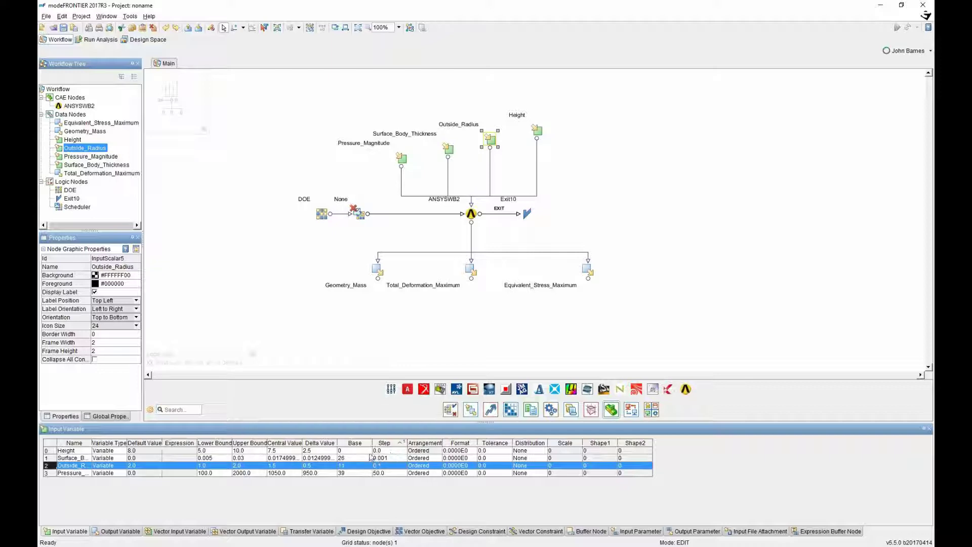
left_click(398, 450)
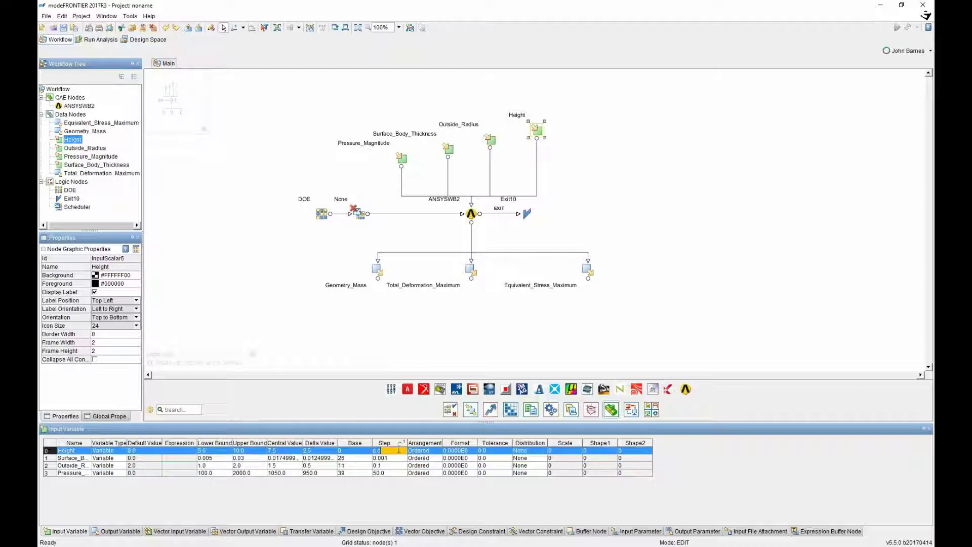
type(".1")
key("Return")
double_click(378, 450)
type("0.5")
key("Return")
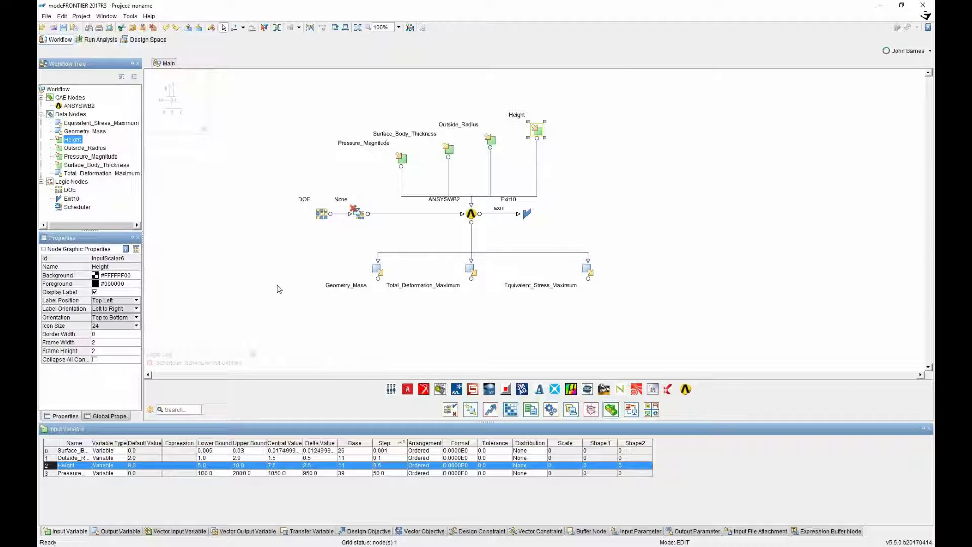
Show the Output Variable table listing Geometry_Mass, Total_Deformation_Maximum and Equivalent_Stress_Maximum
left_click(117, 532)
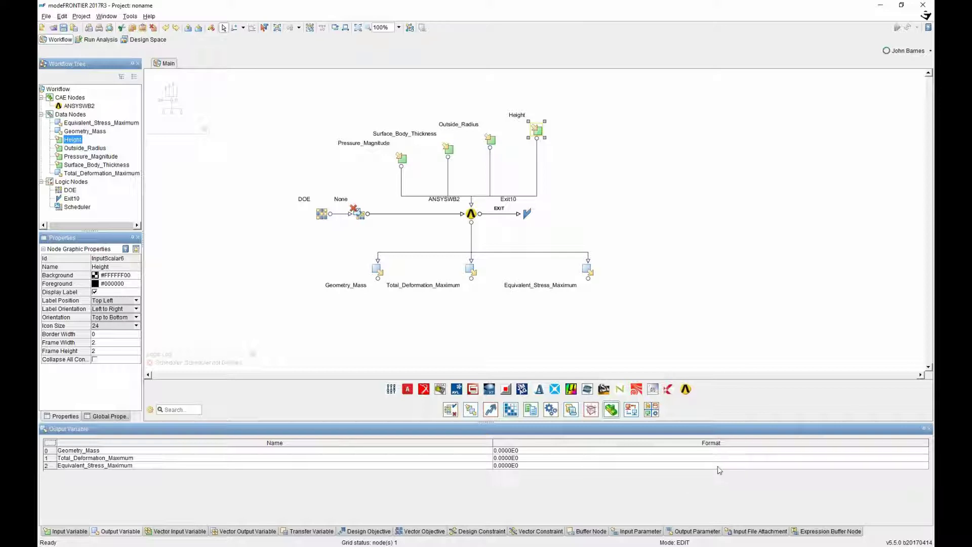
left_click(636, 329)
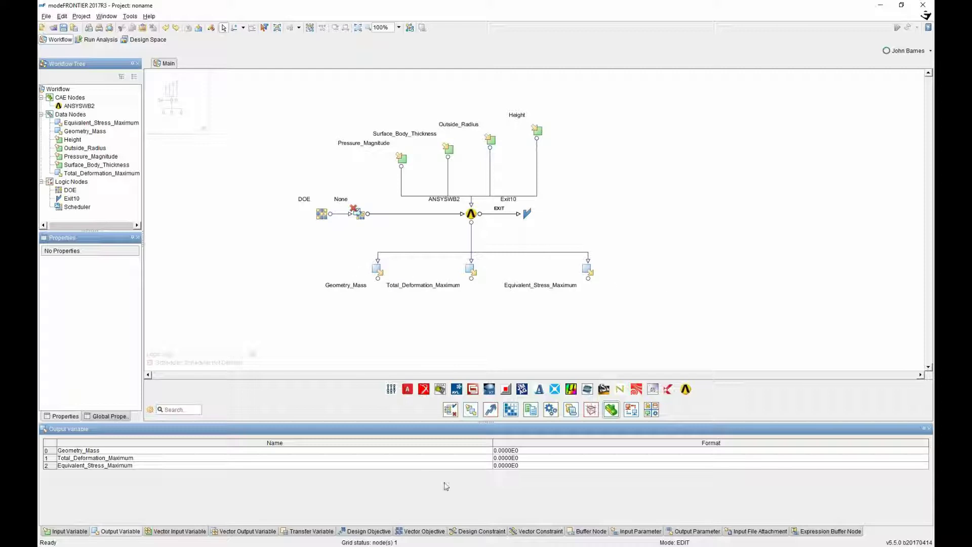
Place a design objective named mass_min and connect it to Geometry_Mass
left_click(490, 411)
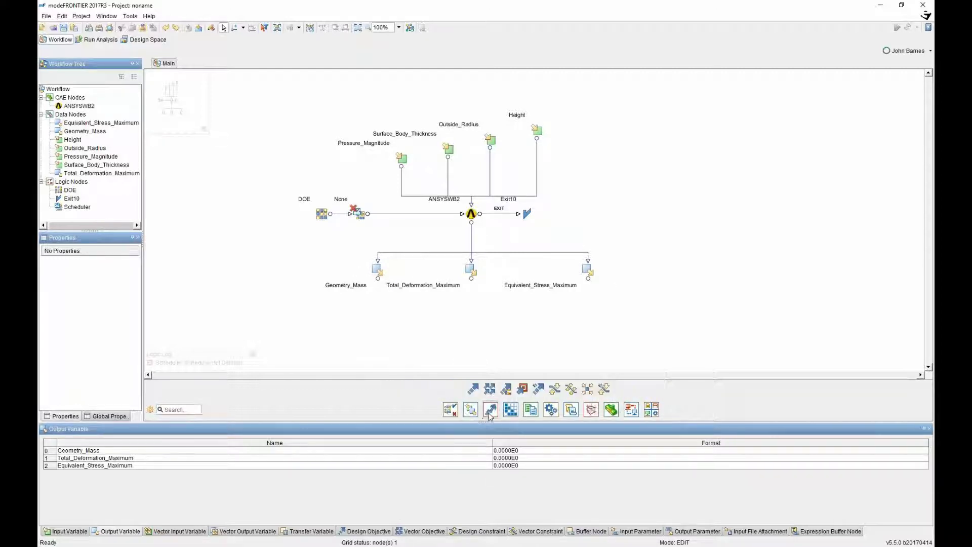
left_click(473, 388)
left_click(377, 321)
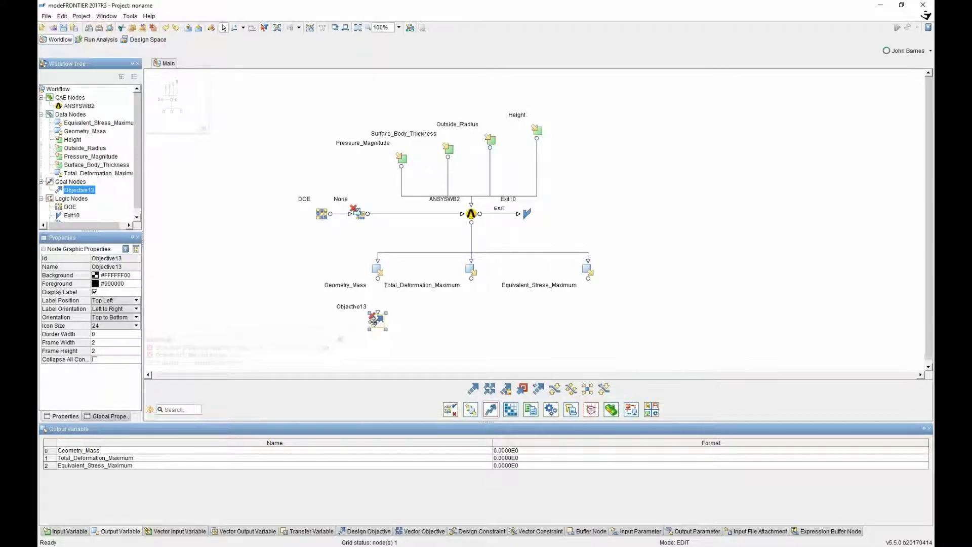
double_click(360, 306)
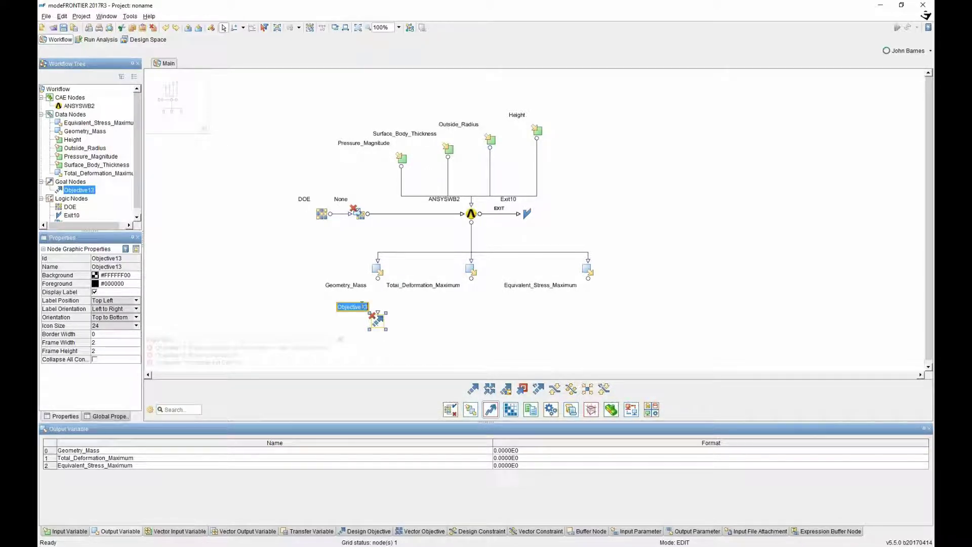
type("mass_min")
key("Return")
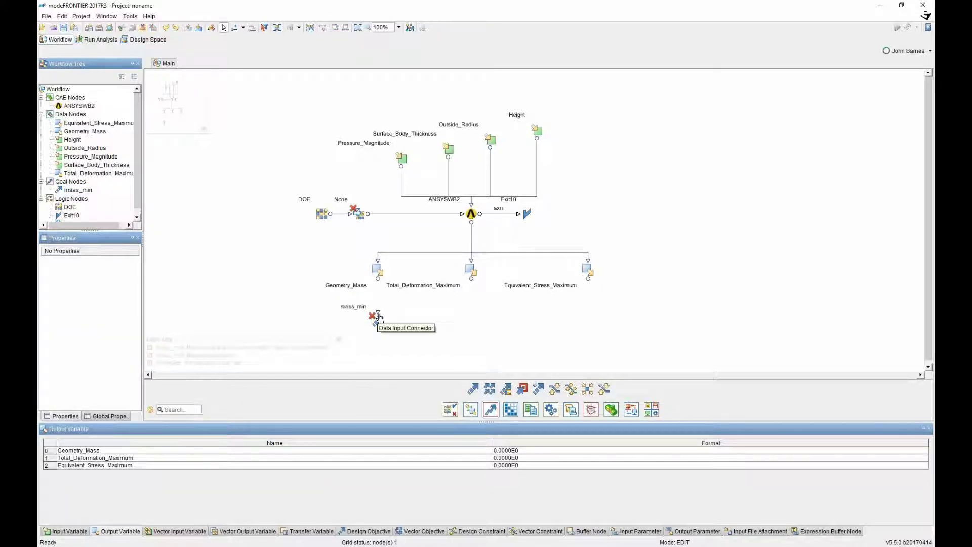
left_click_drag(380, 317, 380, 279)
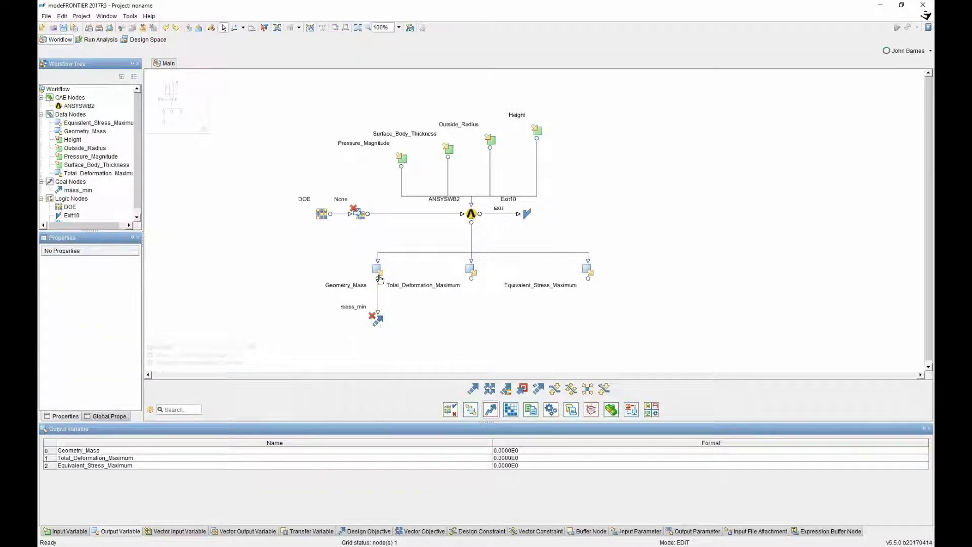
Set mass_min's type to Minimize and delete an accidental copy of the node
double_click(377, 318)
left_click(577, 253)
left_click(578, 255)
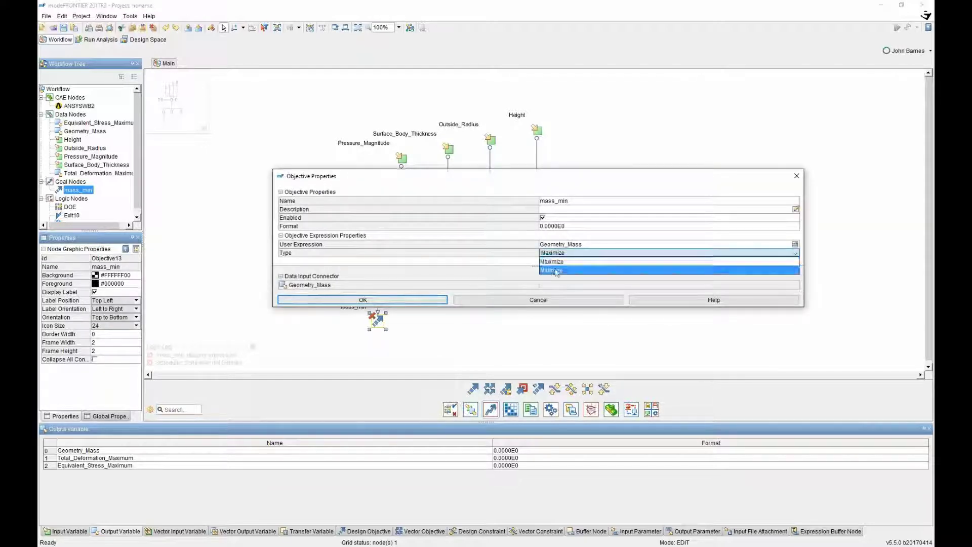
left_click(578, 269)
left_click(408, 301)
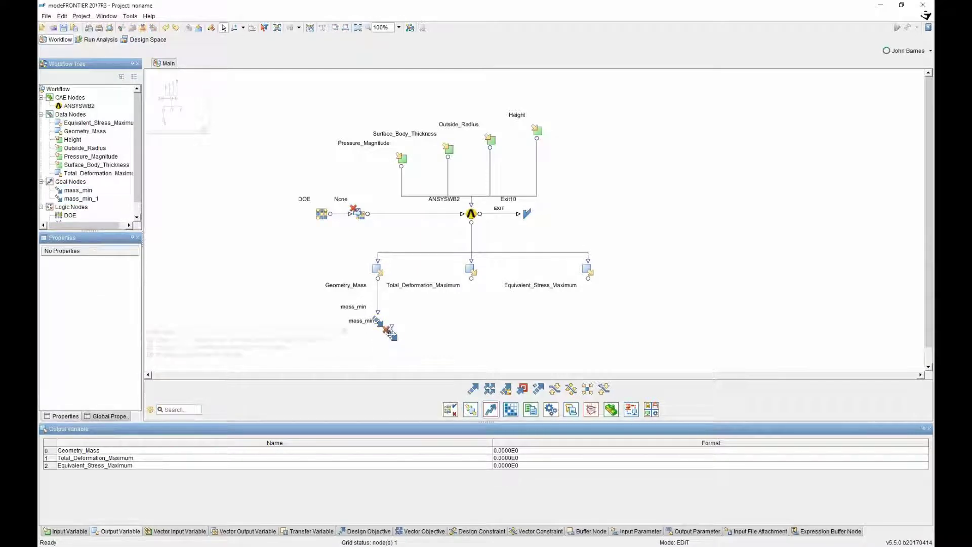
left_click_drag(387, 324, 527, 331)
key("Delete")
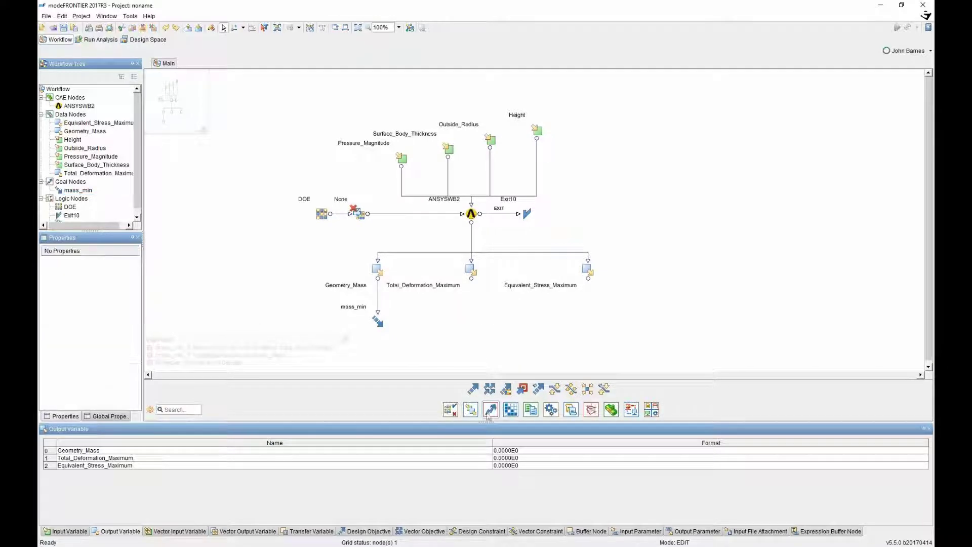
Place a design objective named stress_min and connect it to Equivalent_Stress_Maximum
left_click_drag(471, 391, 583, 317)
double_click(558, 302)
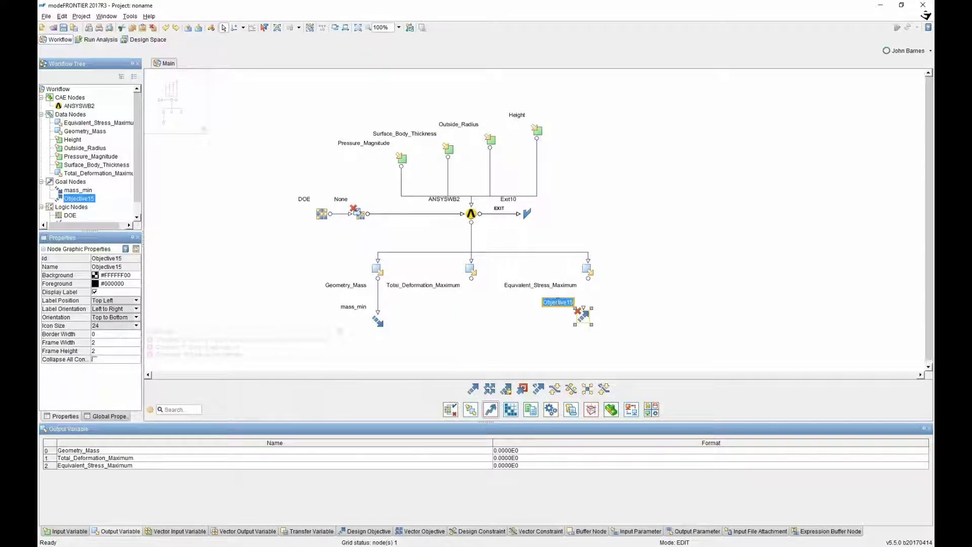
type("stress_min")
key("Return")
left_click_drag(583, 309, 590, 283)
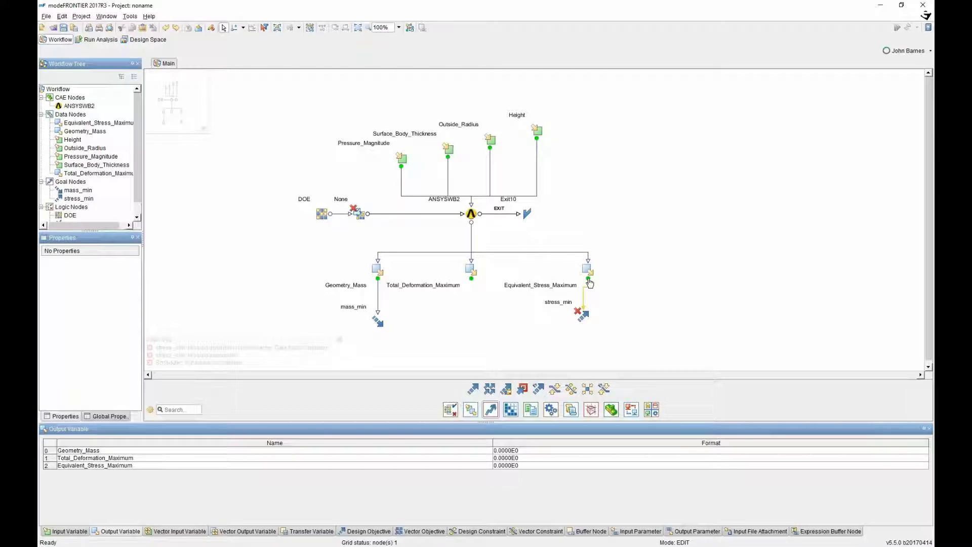
Set stress_min's type to Minimize and place a new constraint below Total_Deformation_Maximum
left_click(584, 314)
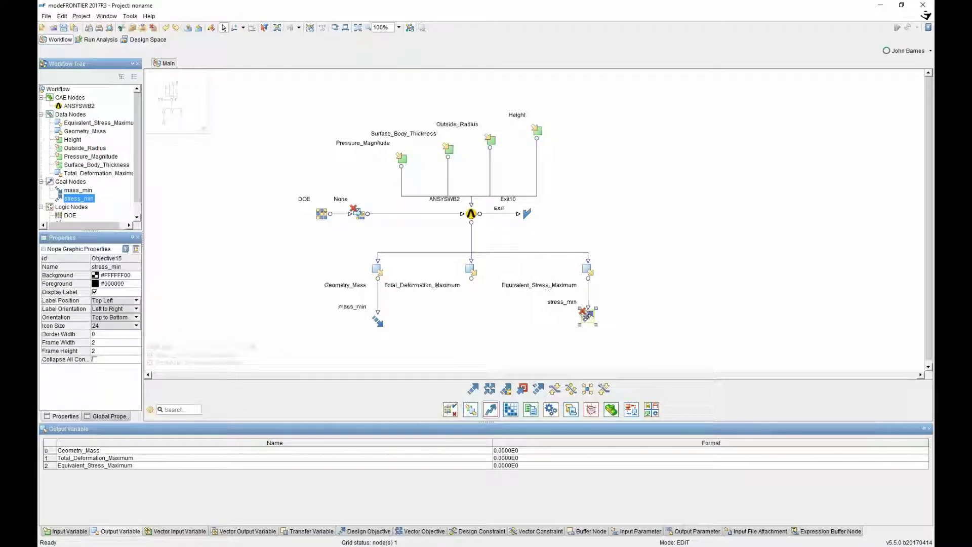
double_click(585, 315)
left_click(668, 253)
left_click(557, 261)
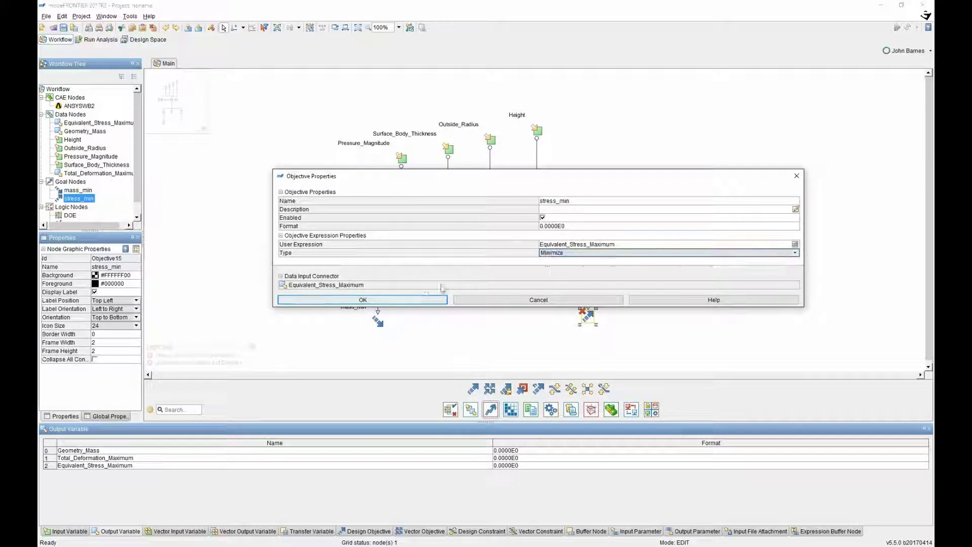
left_click(413, 298)
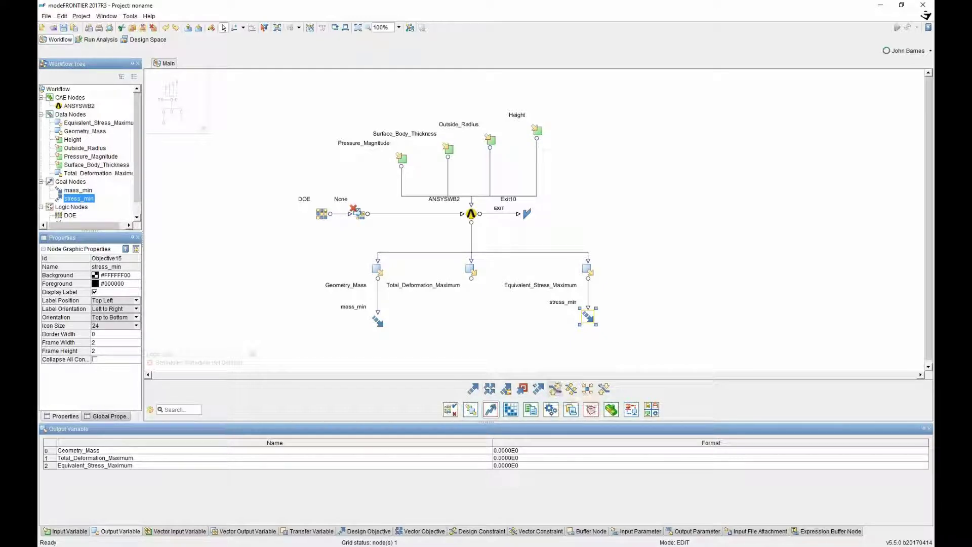
left_click_drag(555, 388, 466, 320)
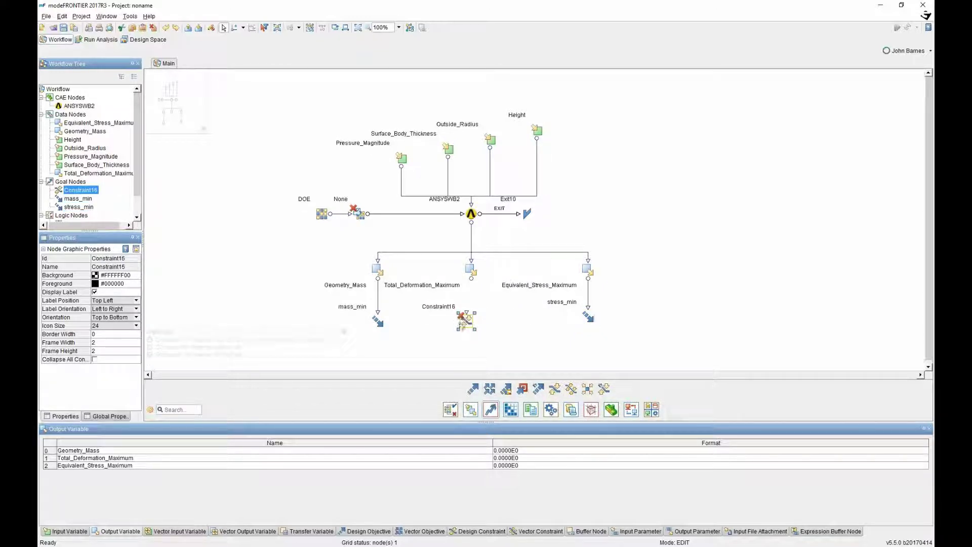
Rename the constraint def_LT_1pt5 and connect Total_Deformation_Maximum to it
double_click(441, 307)
type("def_lt_1.5")
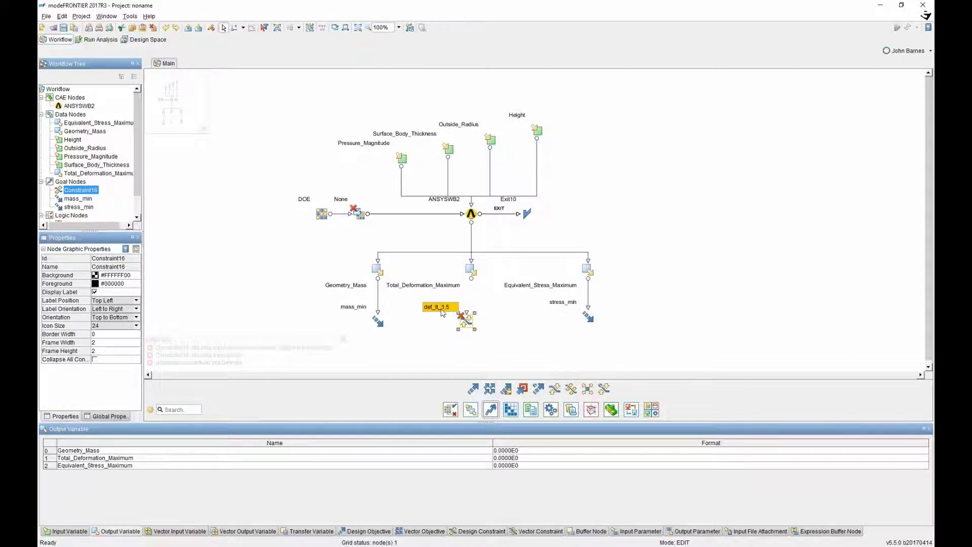
key("Return")
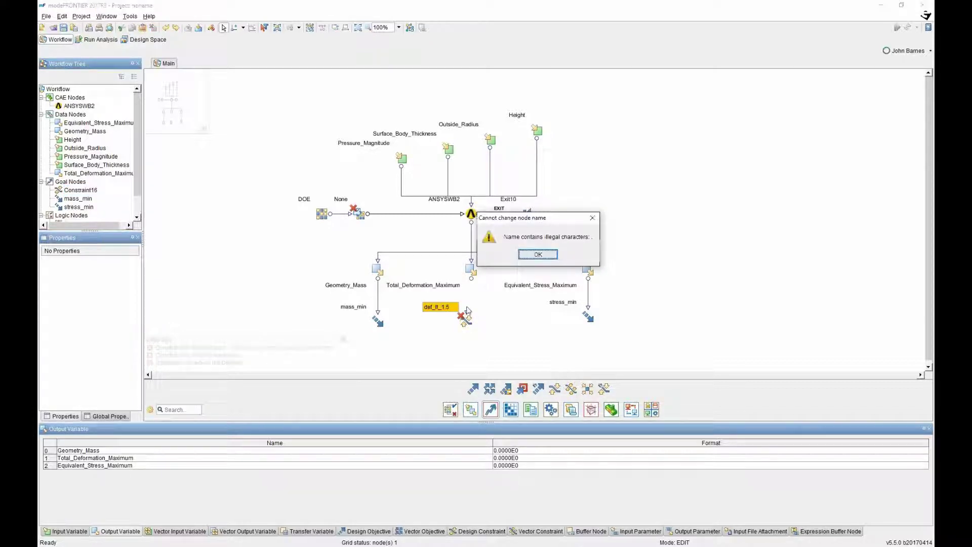
key("Return")
double_click(446, 306)
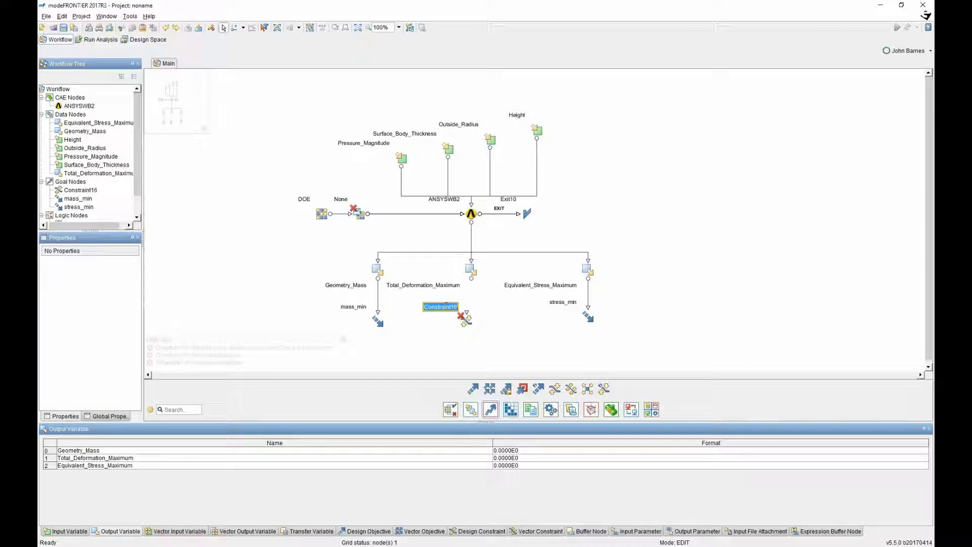
type("def_LT_1pt5")
key("Return")
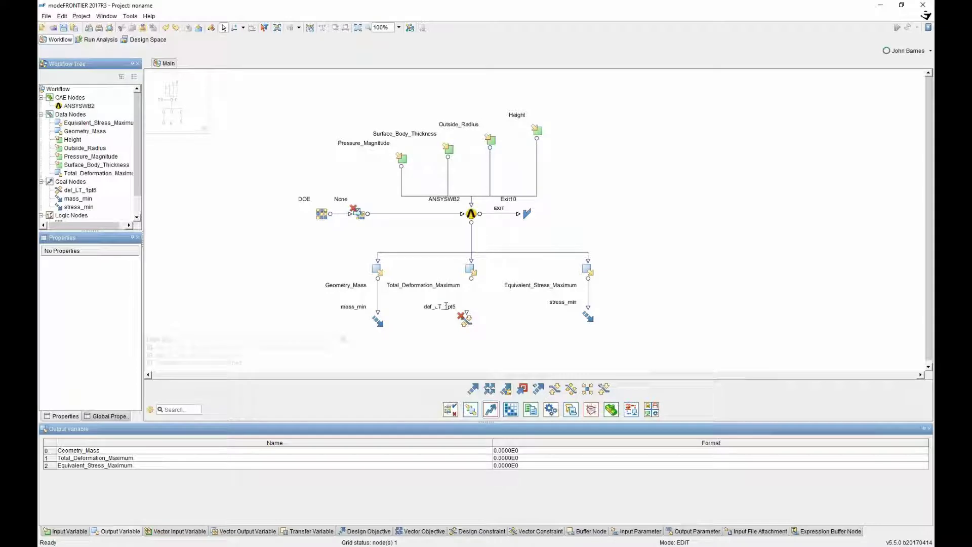
left_click_drag(467, 311, 471, 278)
Set def_LT_1pt5 to Less Than with limit 1.5, then select the four input nodes
double_click(467, 319)
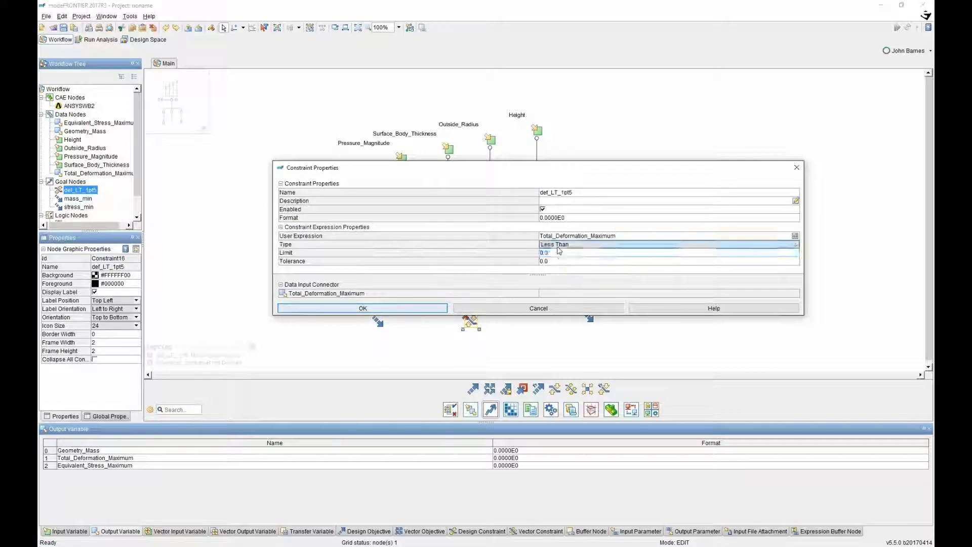
left_click(556, 244)
left_click(558, 253)
left_click(554, 253)
type("1.5")
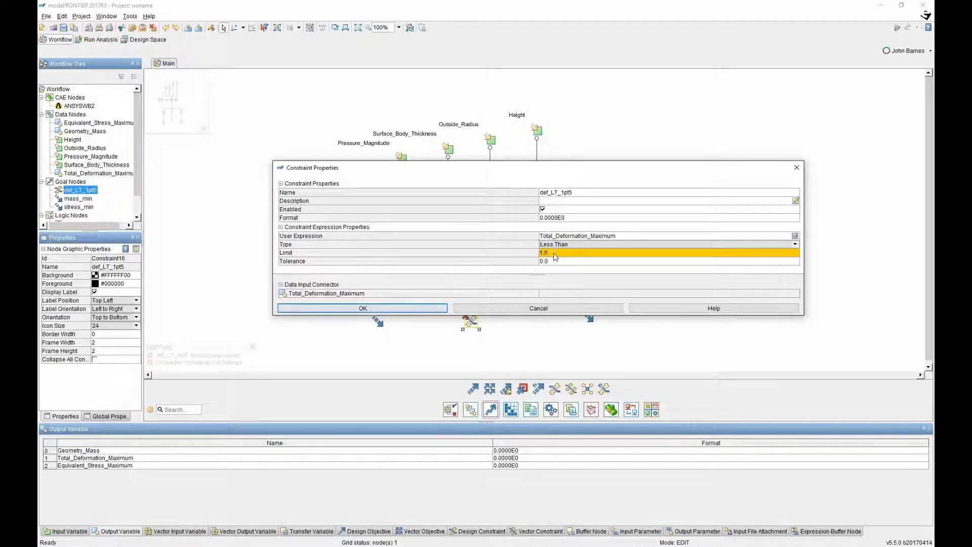
key("Return")
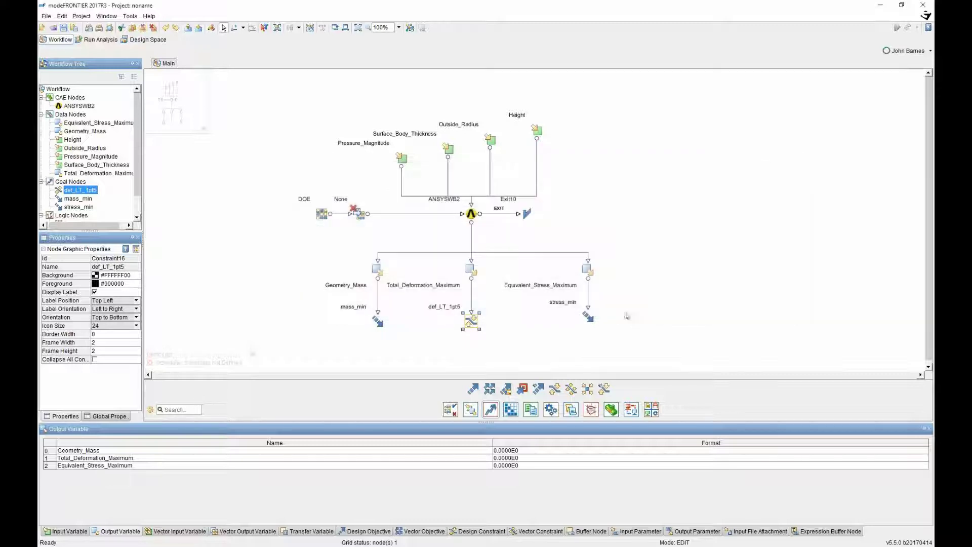
left_click(395, 307)
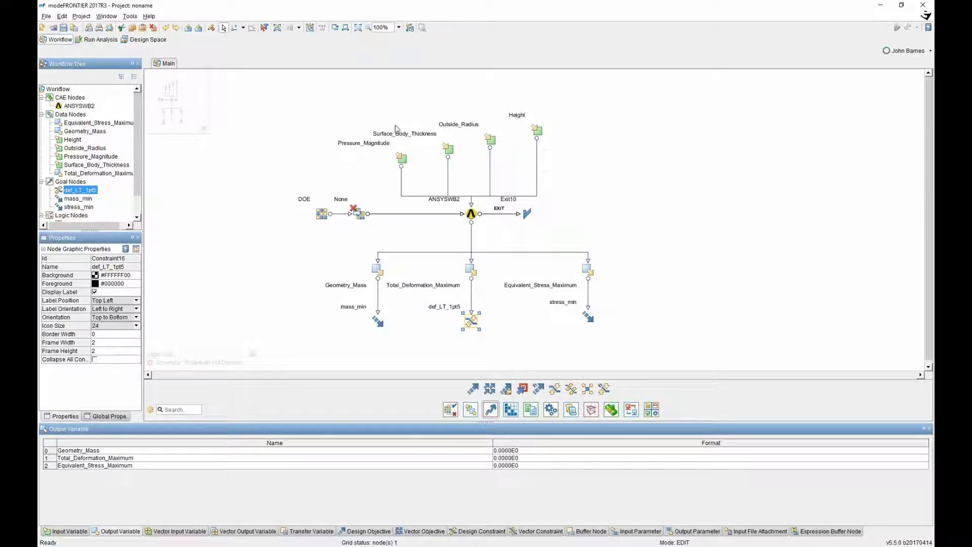
left_click_drag(381, 93, 561, 174)
left_click(611, 198)
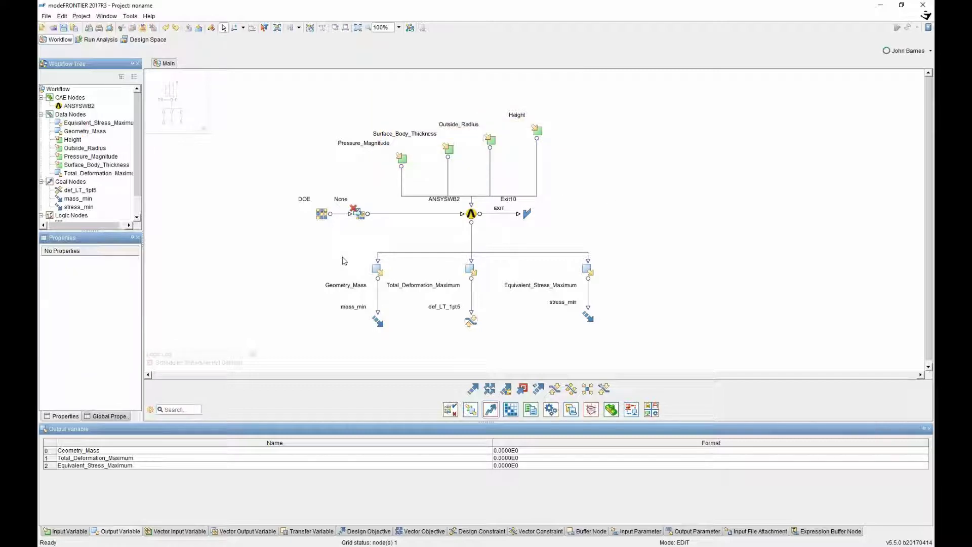
left_click_drag(333, 250, 594, 278)
left_click_drag(343, 343, 621, 301)
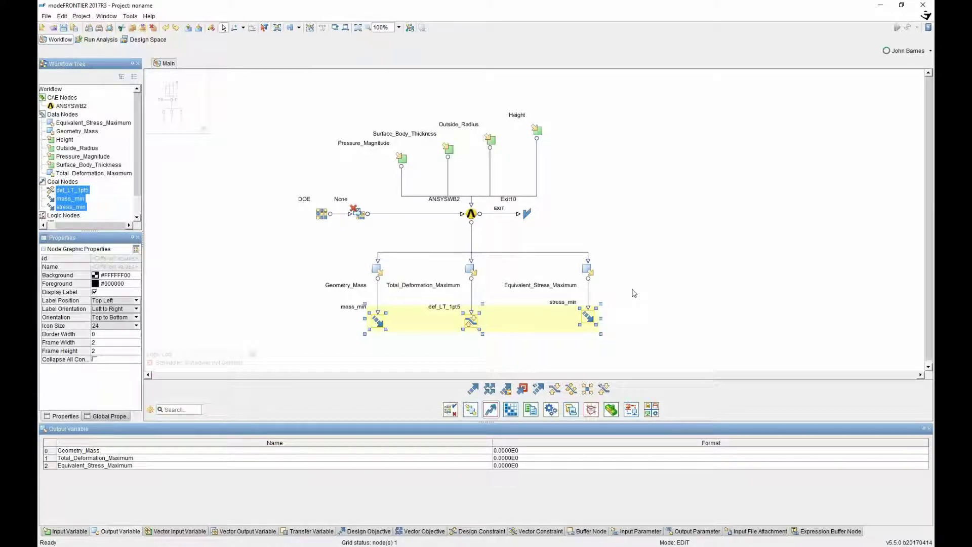
left_click(634, 293)
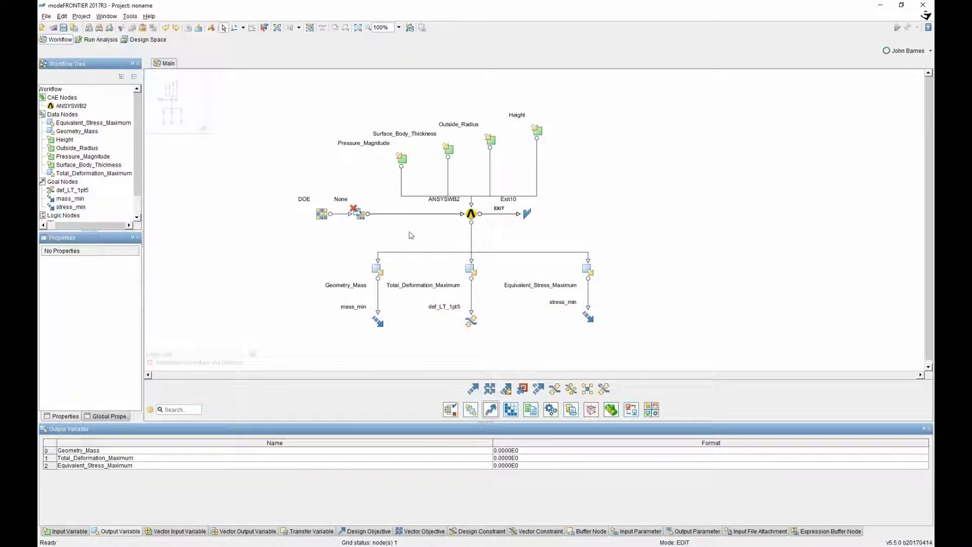
left_click_drag(377, 230, 295, 188)
left_click_drag(360, 216, 256, 231)
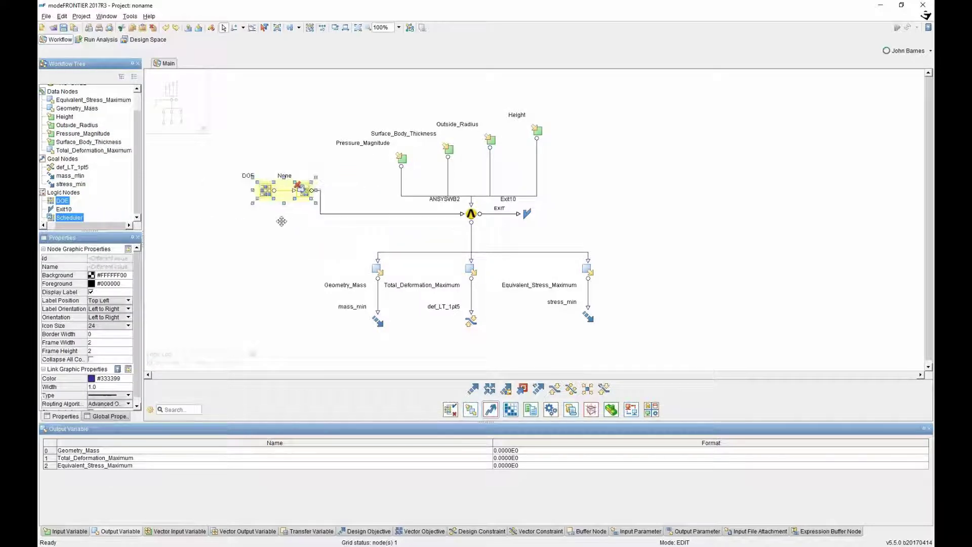
left_click_drag(281, 222, 358, 213)
left_click(606, 210)
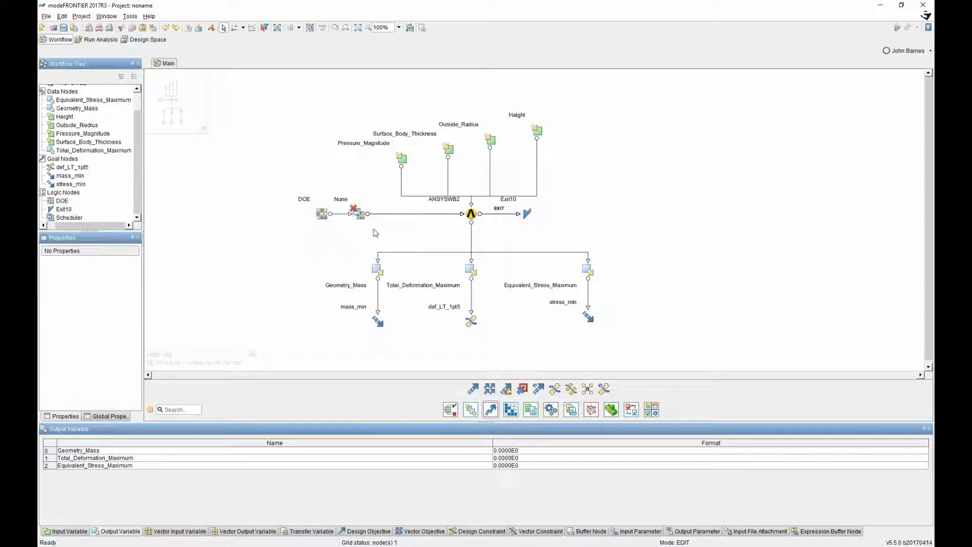
Choose pilOPT under Multi-Strategy Algorithms in the Scheduler and set 120 evaluations
double_click(359, 213)
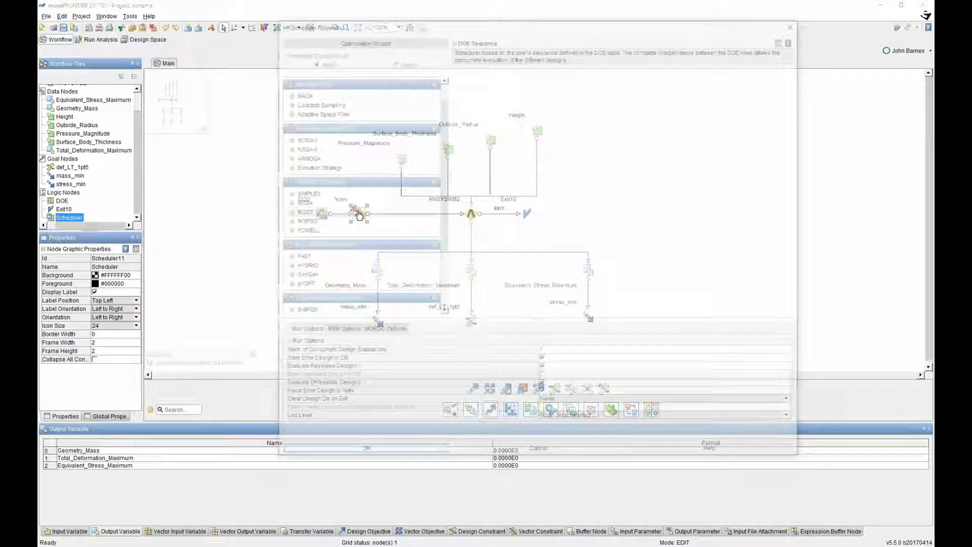
scroll(358, 213, "down", 3)
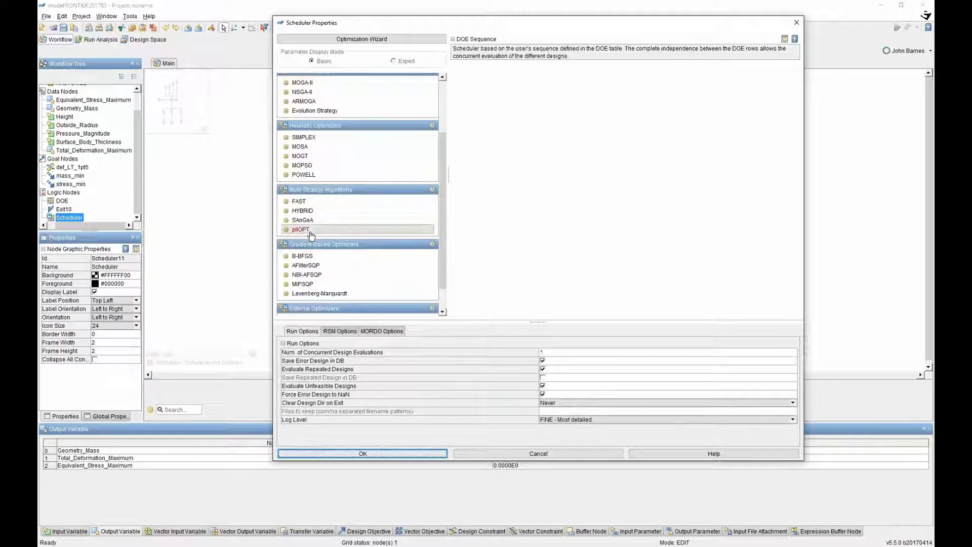
left_click(312, 234)
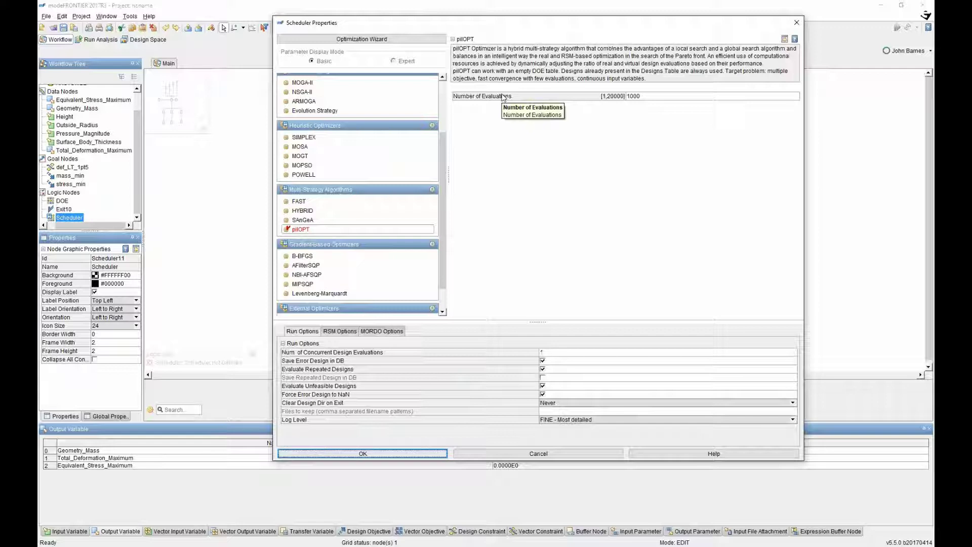
left_click(645, 95)
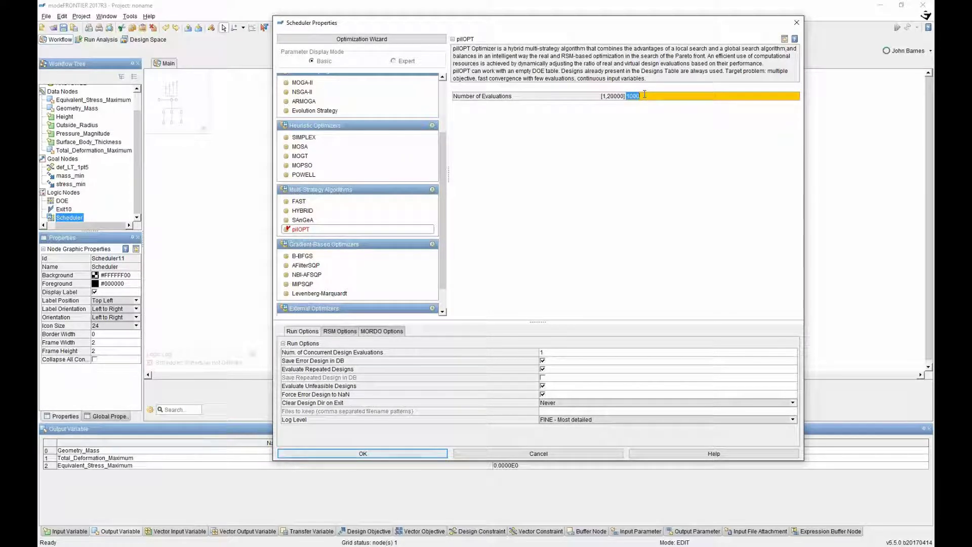
type("120")
key("Return")
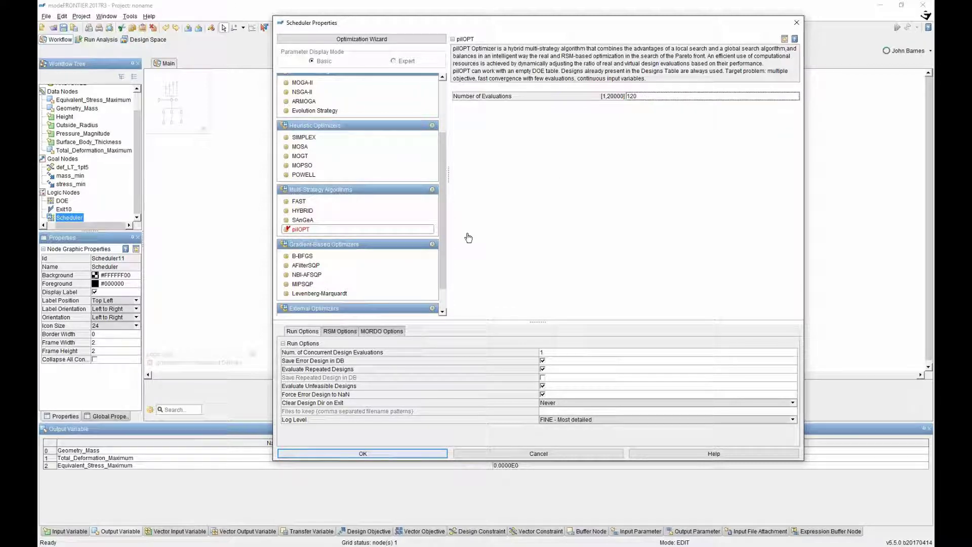
left_click(341, 455)
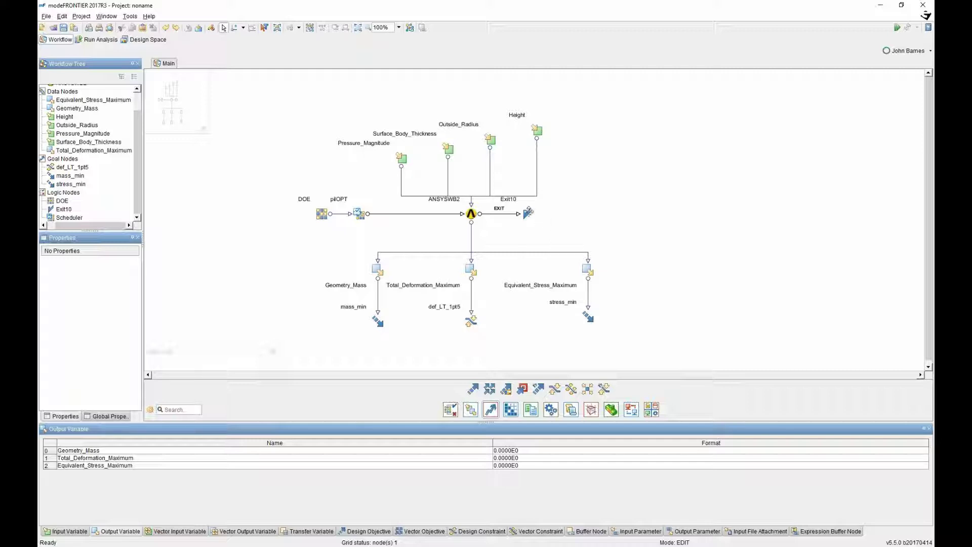
Move the Exit10 node further right of ANSYSWB2 to lengthen its EXIT link, then deselect it
left_click_drag(531, 209, 822, 210)
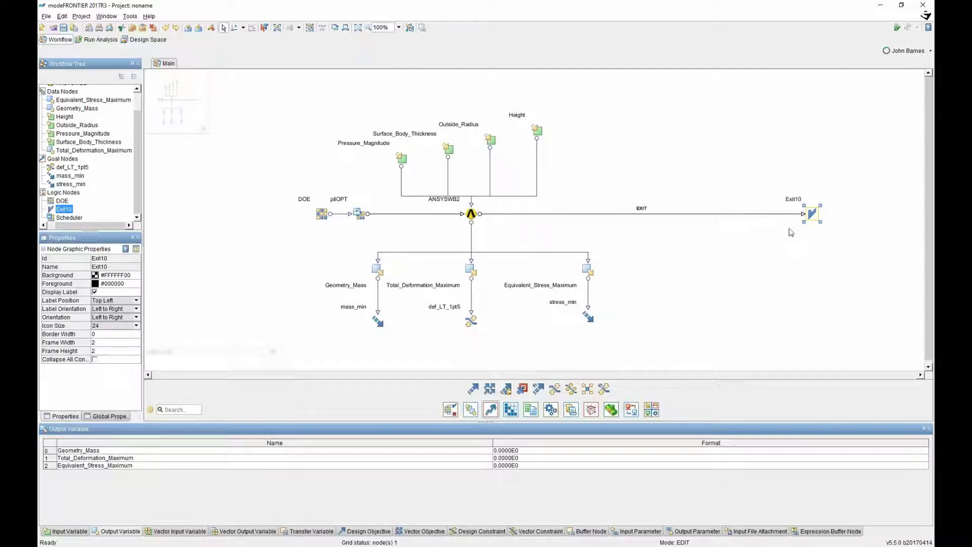
left_click_drag(810, 213, 597, 214)
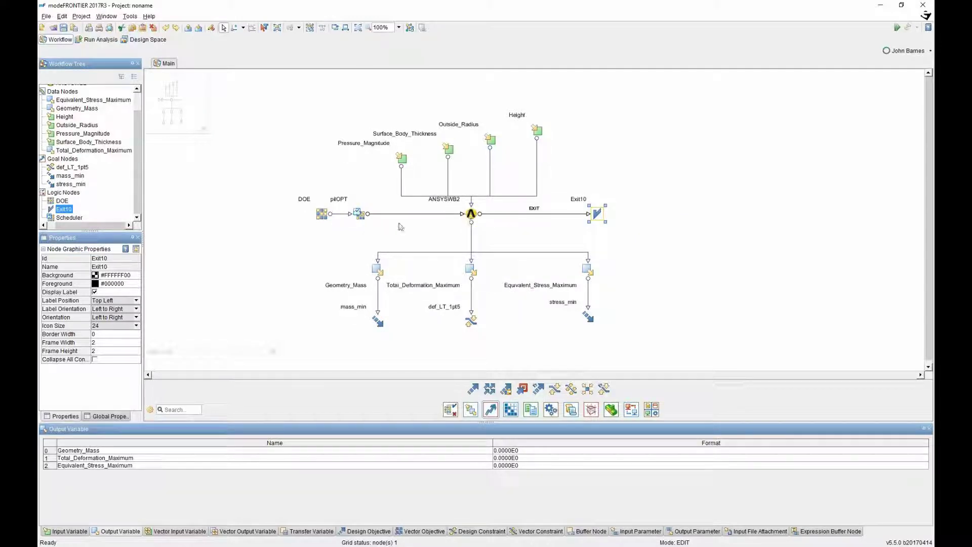
left_click(382, 229)
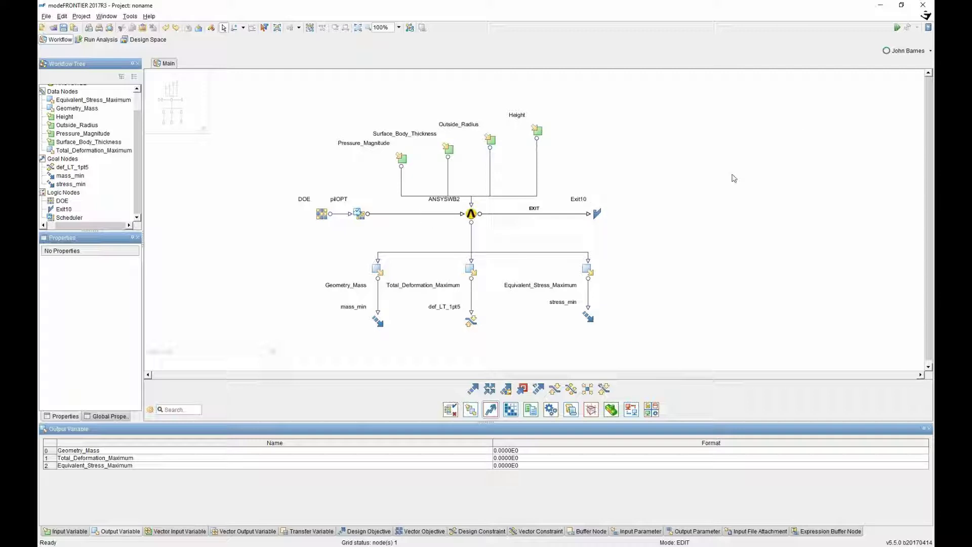
Save the project as demo.prj and launch the 120-design optimization run
left_click(899, 28)
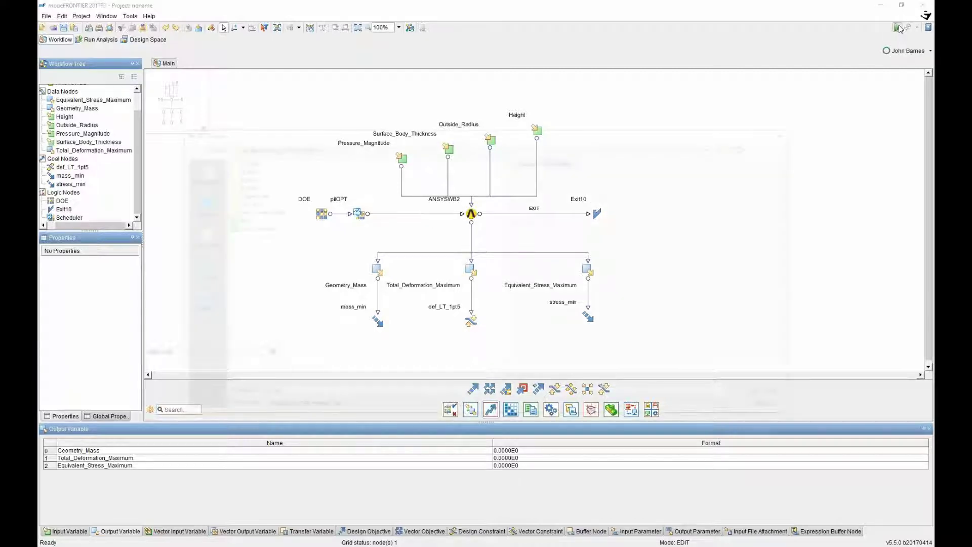
key("Home")
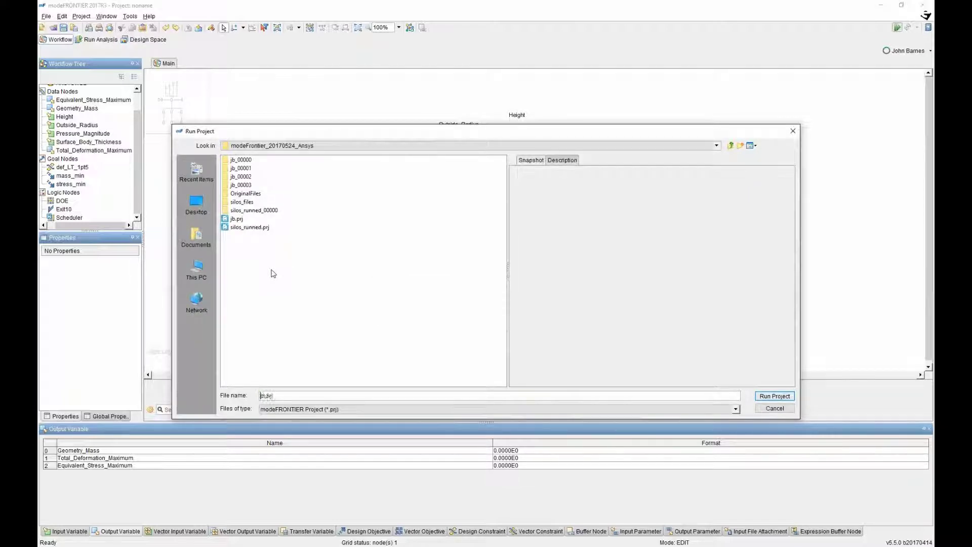
type("demo")
key("Return")
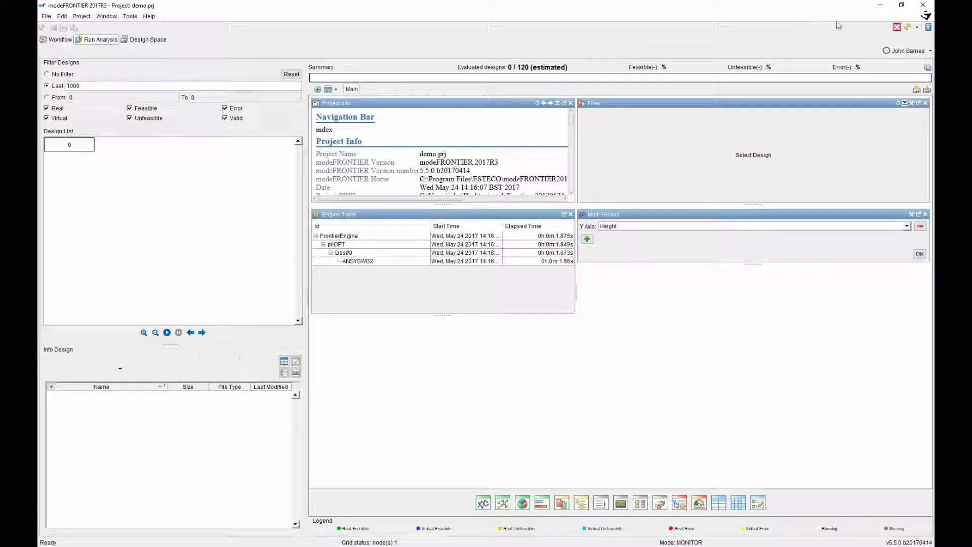
Stop all running processes of the demo run and force-kill the optimization engine
left_click(898, 28)
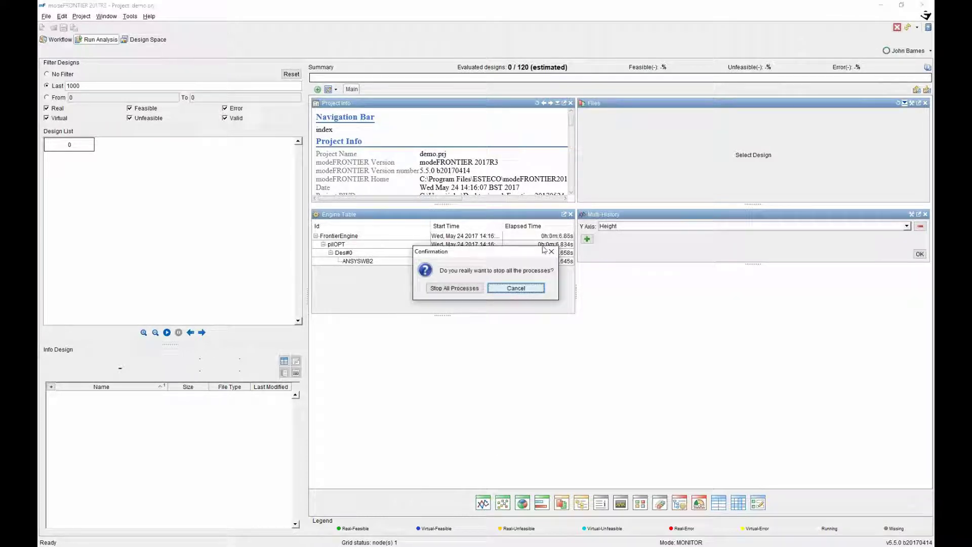
left_click(457, 290)
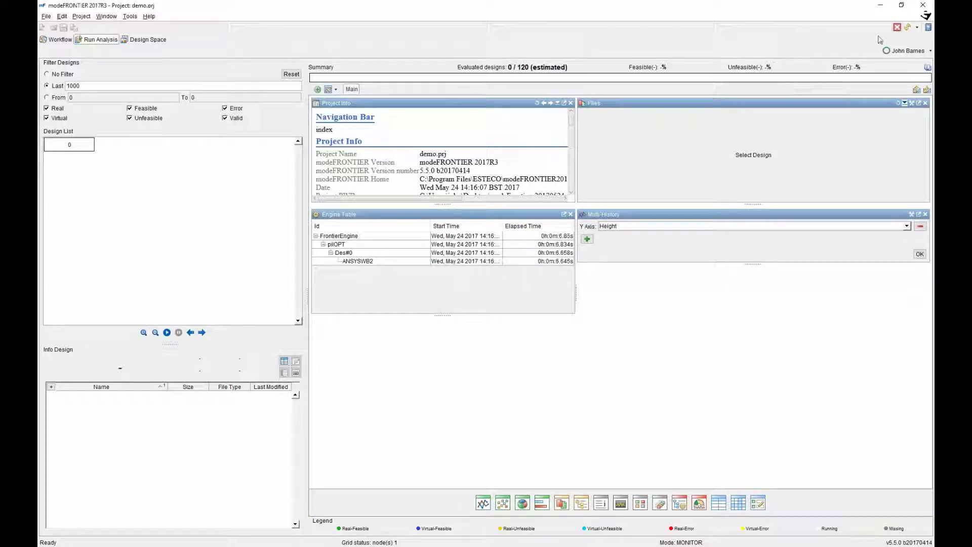
left_click(909, 28)
left_click(474, 288)
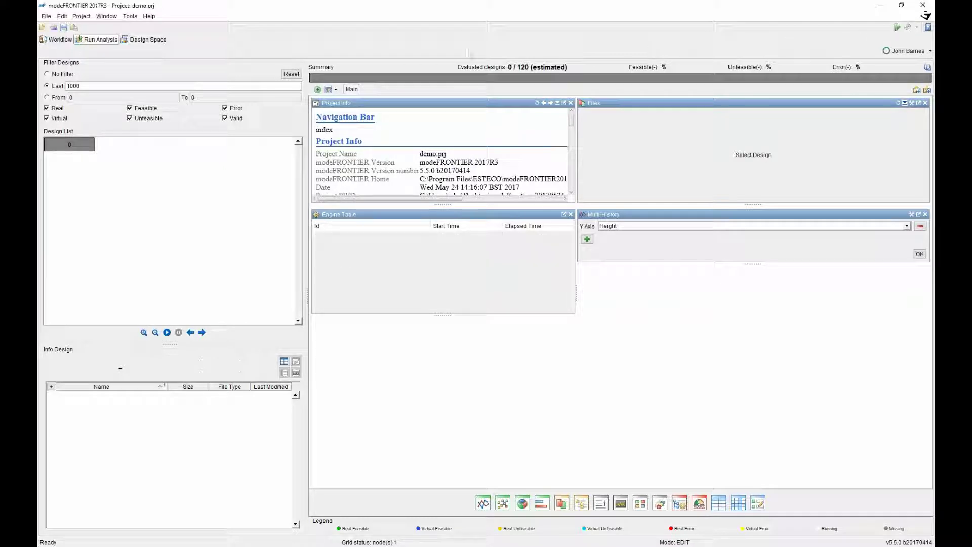
Open silos_runned.prj from the silos_runned_00000 folder, replacing the current project
left_click(53, 29)
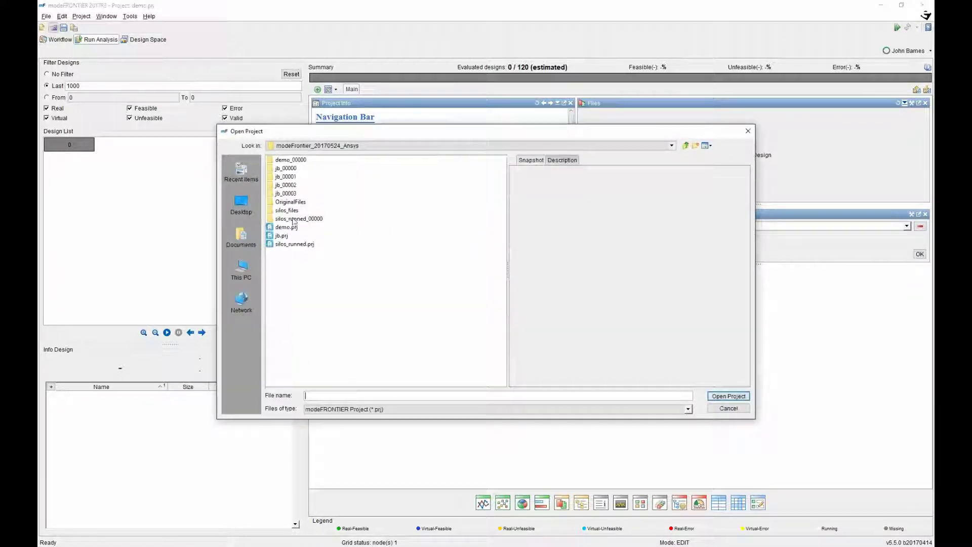
double_click(295, 219)
left_click(299, 186)
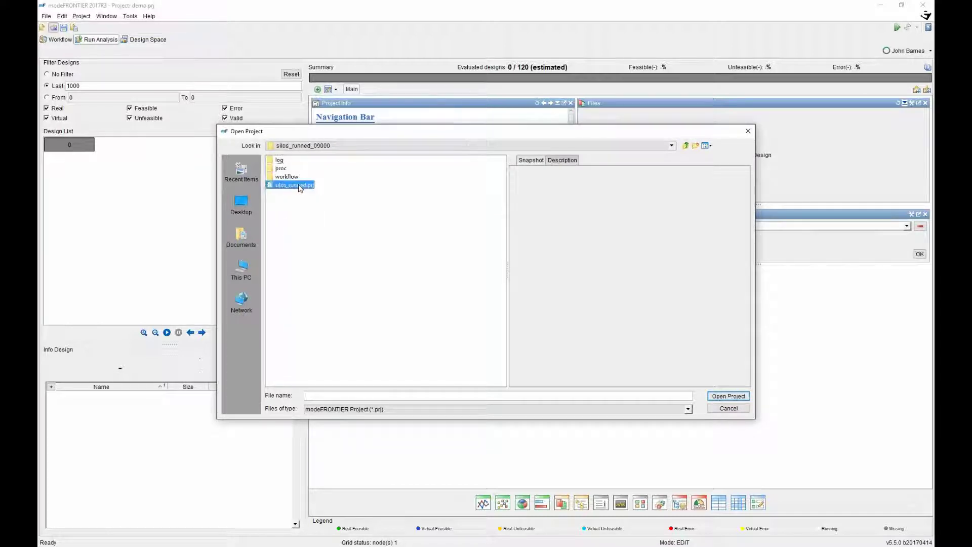
double_click(298, 186)
left_click(466, 286)
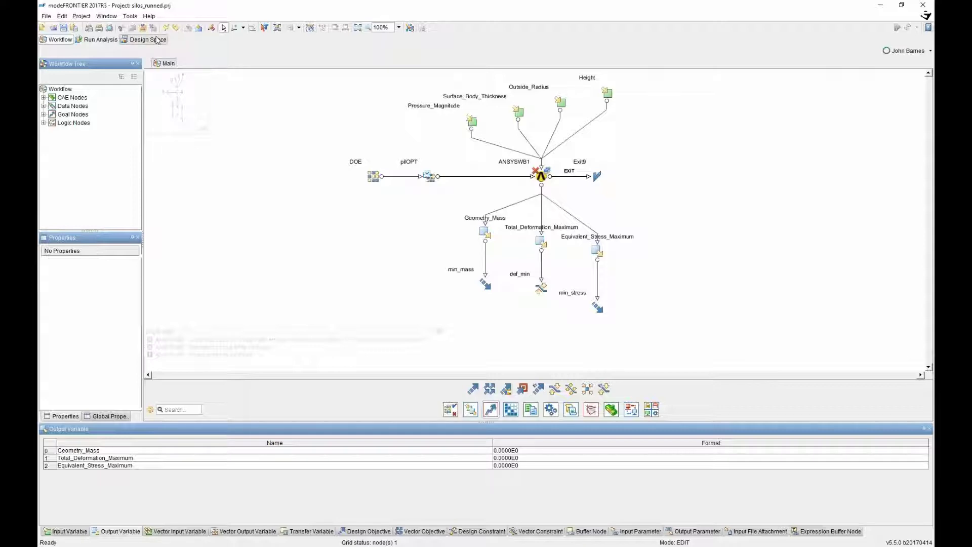
left_click(158, 41)
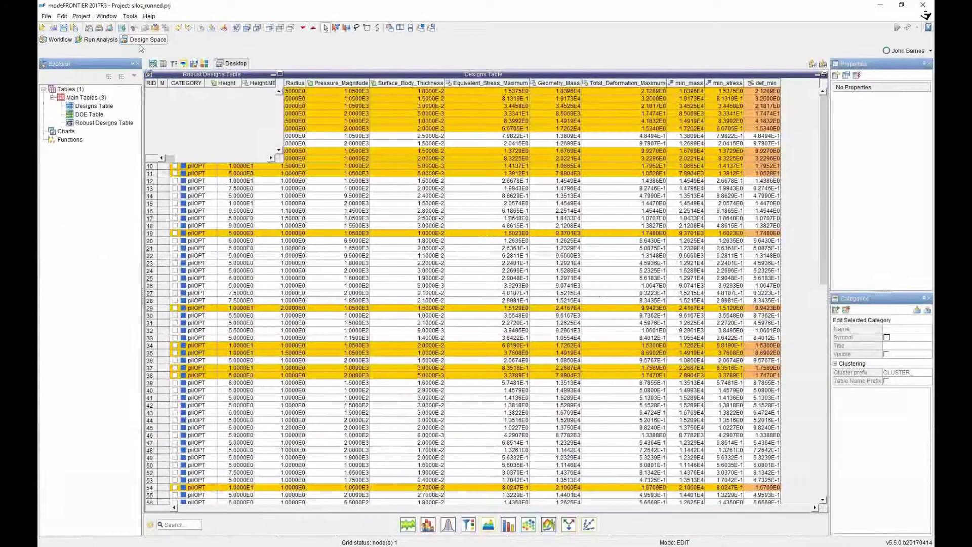
Bring the Designs Table forward and scroll through the pilOPT designs' results
left_click(349, 108)
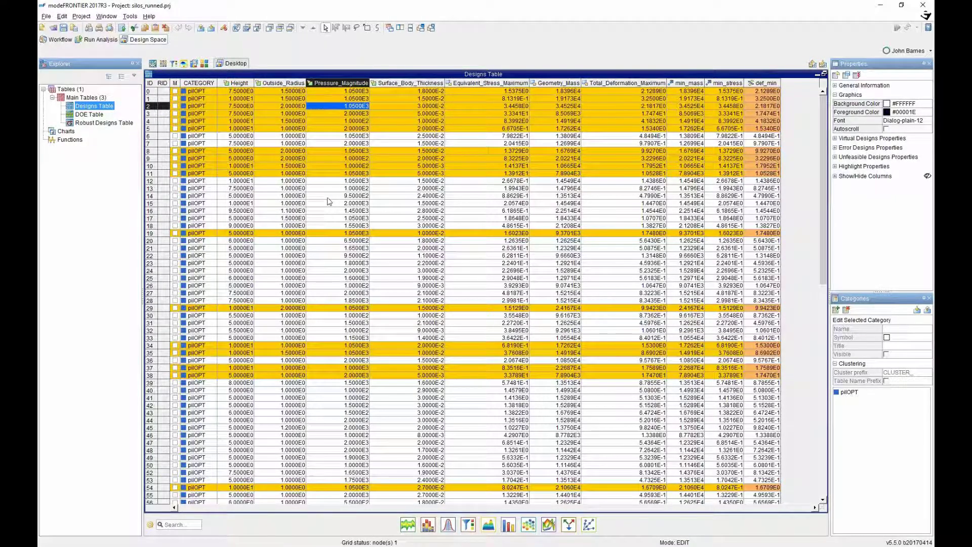
scroll(329, 202, "down", 1)
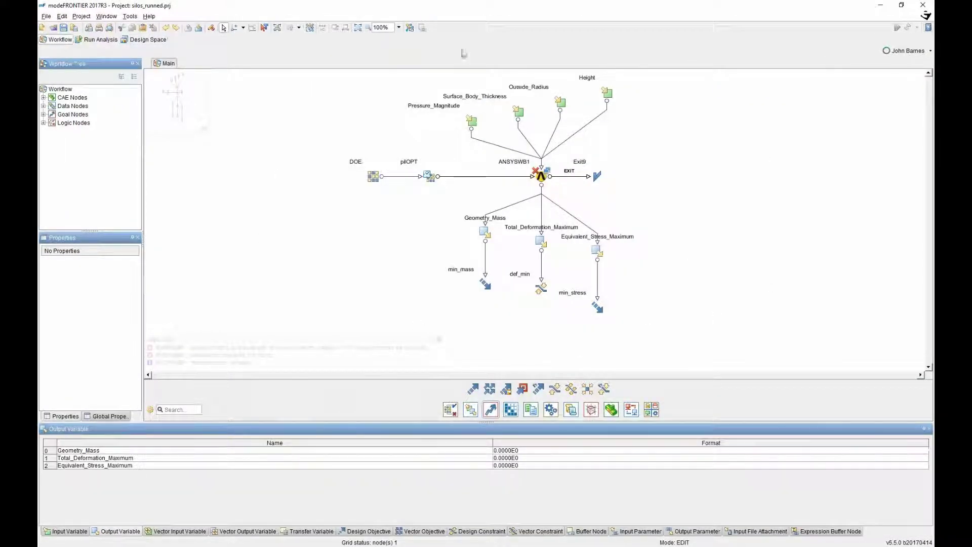
left_click(148, 41)
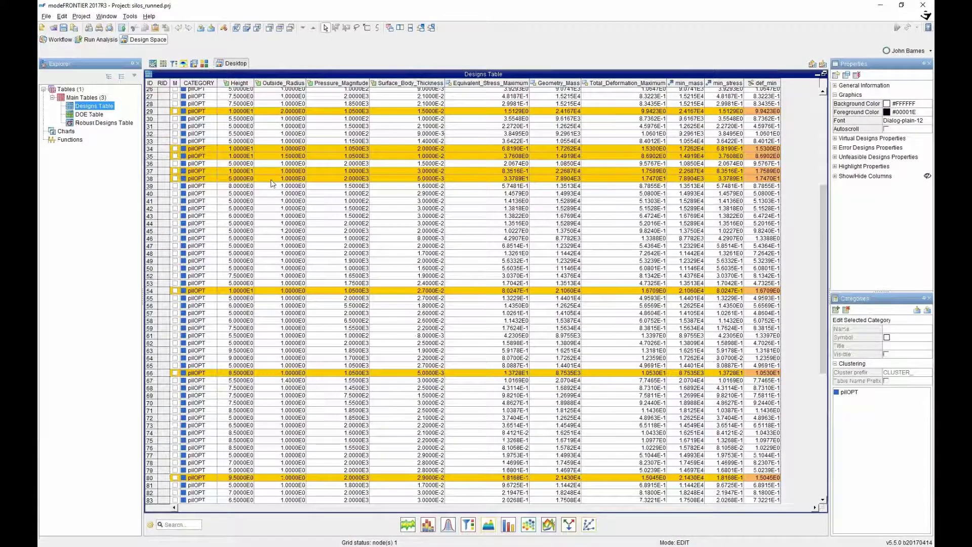
scroll(296, 76, "up", 6)
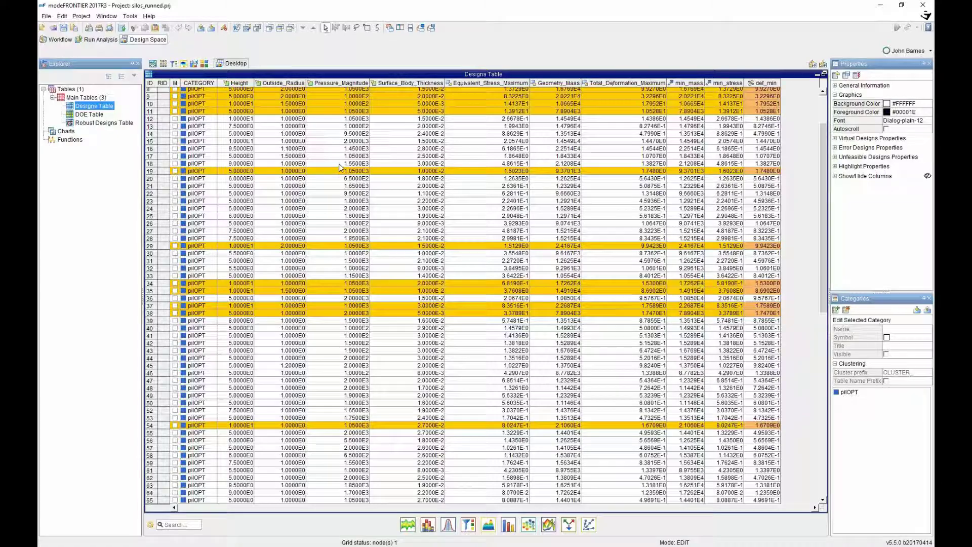
scroll(341, 167, "down", 3)
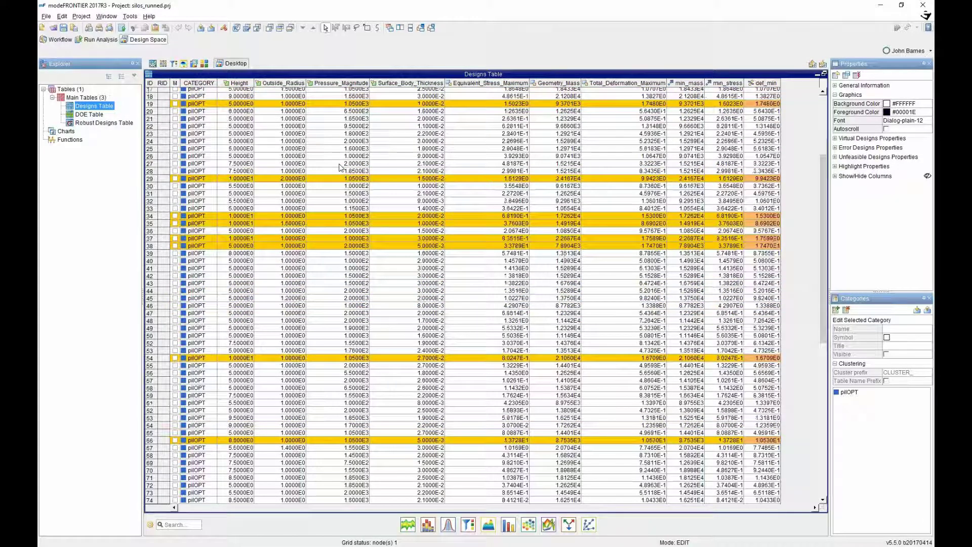
scroll(340, 167, "up", 6)
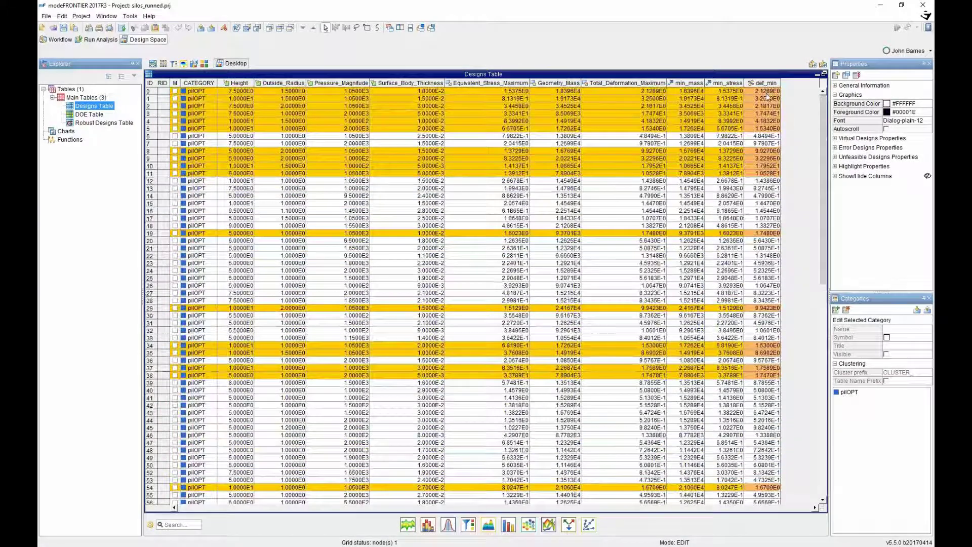
left_click(762, 92)
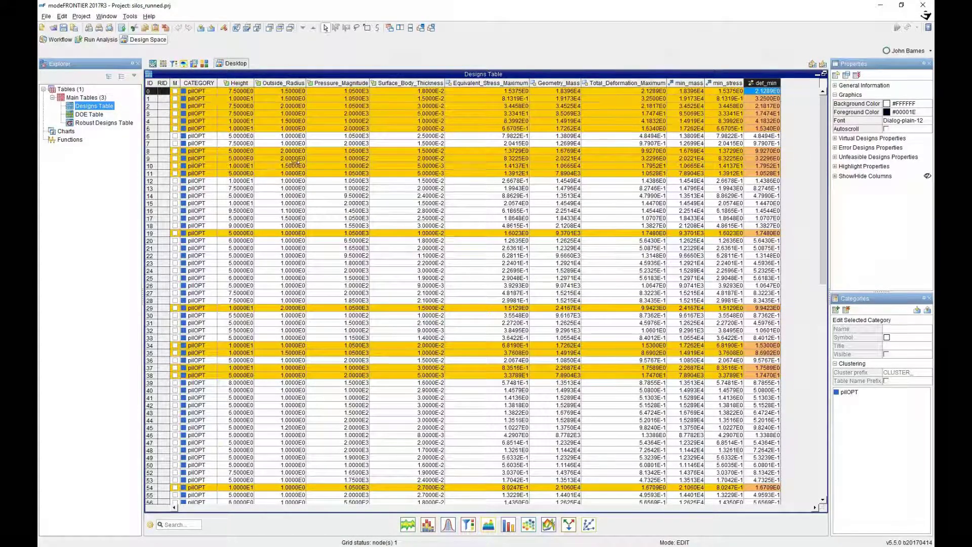
Review the designs down to ID 119 and display the available chart-type icons
scroll(294, 161, "down", 8)
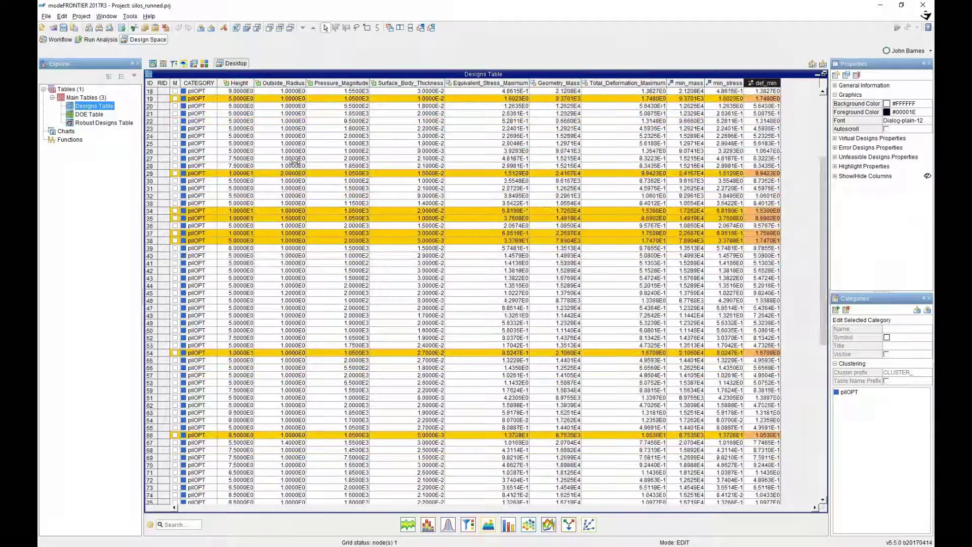
scroll(294, 161, "down", 10)
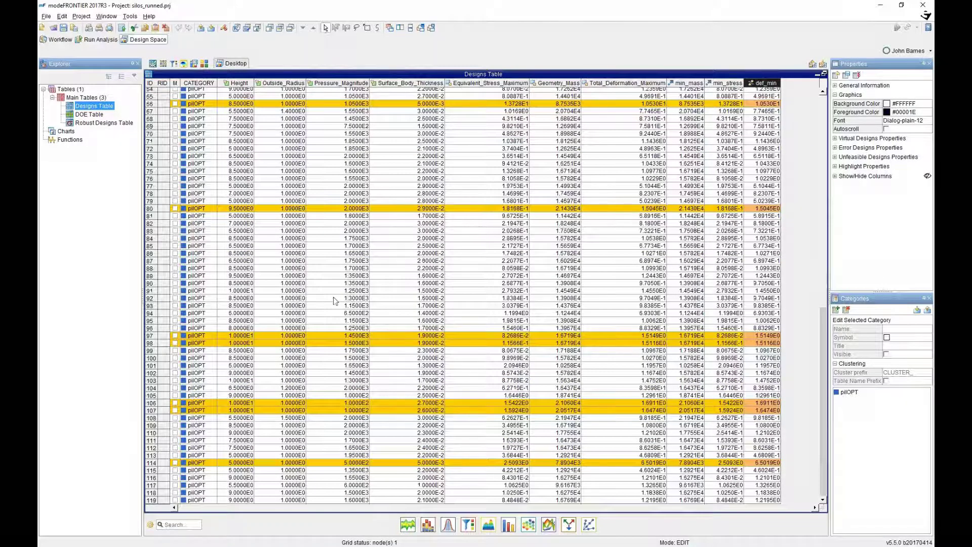
scroll(334, 301, "up", 18)
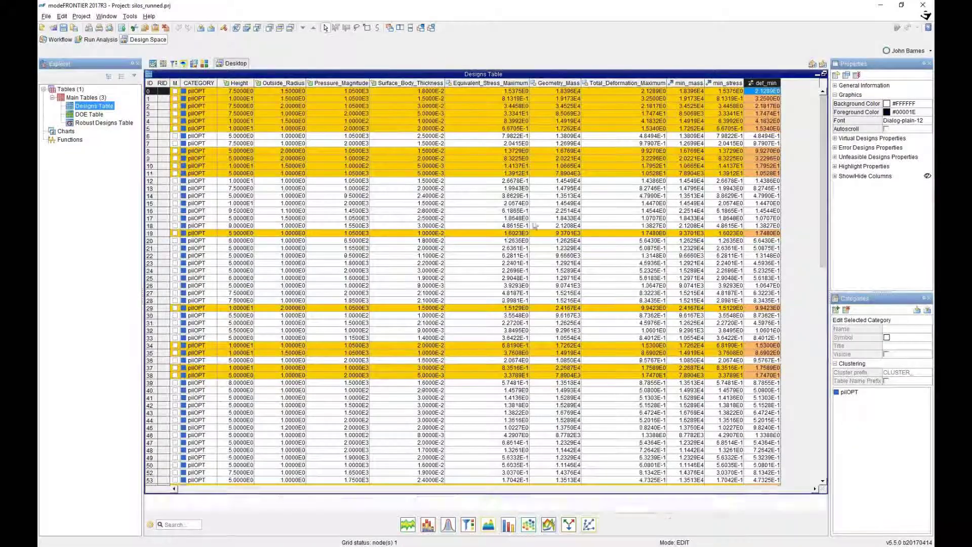
left_click(409, 526)
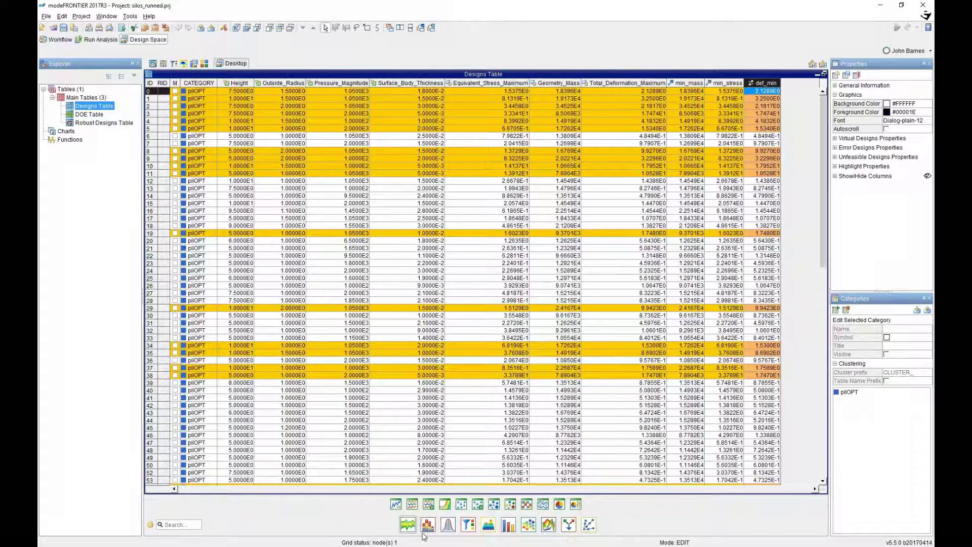
left_click(427, 528)
Create a bubble chart with min_mass on X, min_stress on Y, coloured by ID, and maximize it
left_click(408, 527)
left_click(494, 506)
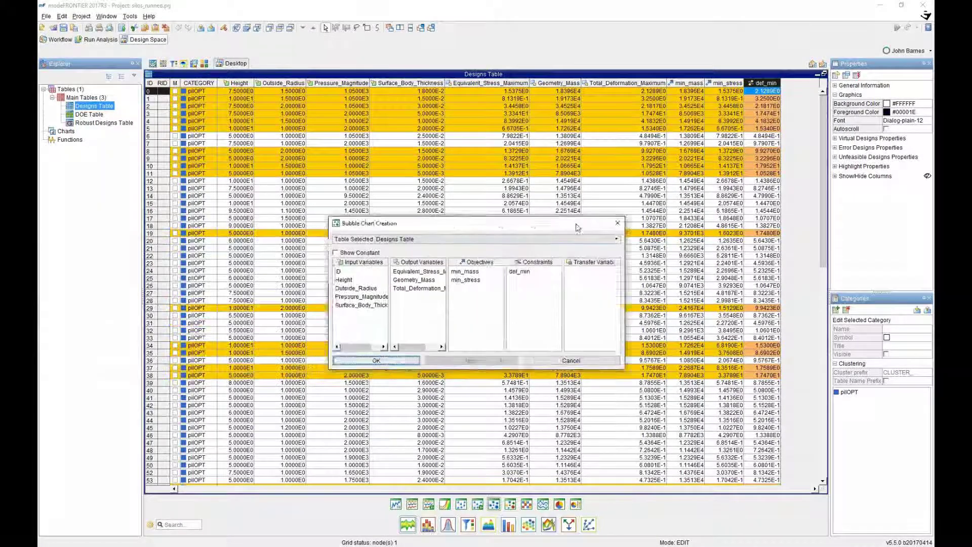
left_click(502, 272)
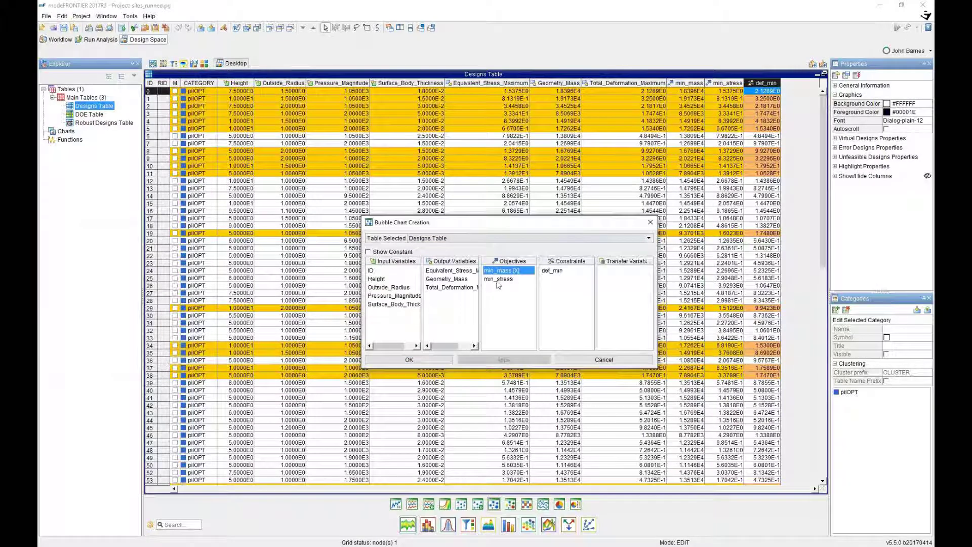
left_click(508, 280, "ctrl")
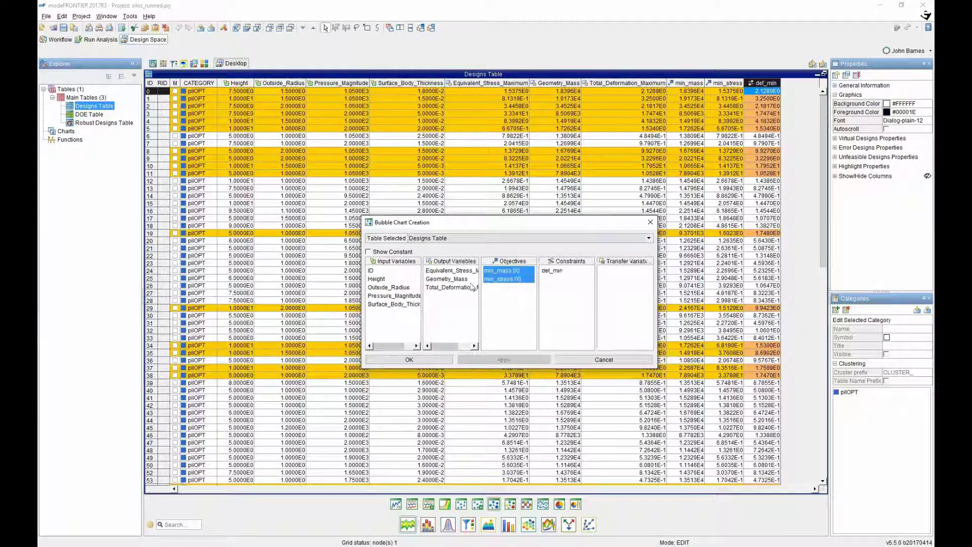
left_click(381, 271)
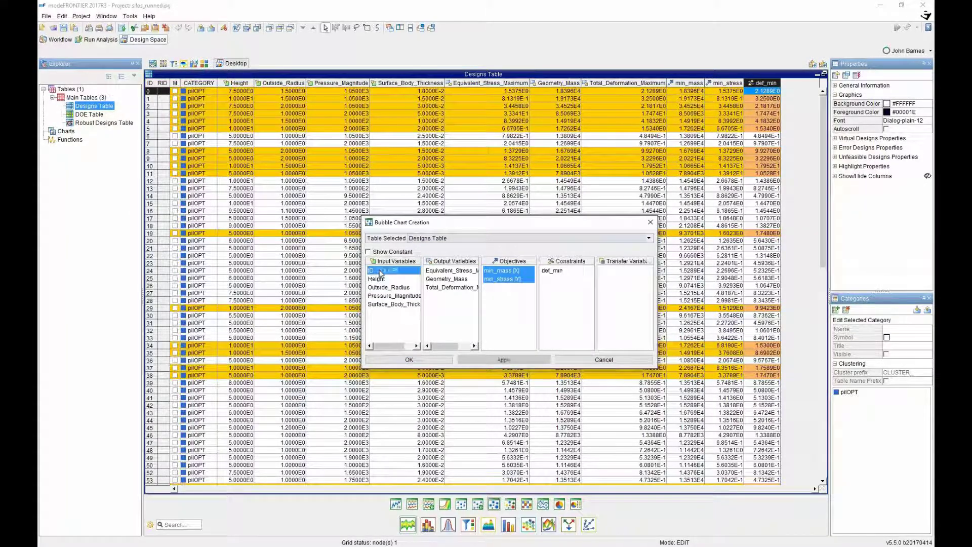
left_click(409, 359)
left_click(344, 74)
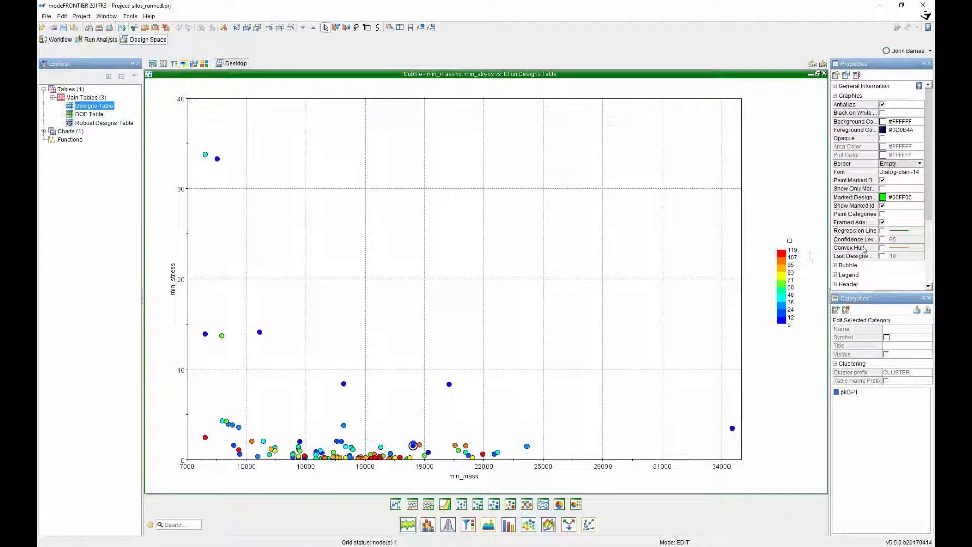
Hide the Real & Unfeasible designs from the bubble chart
scroll(864, 250, "down", 3)
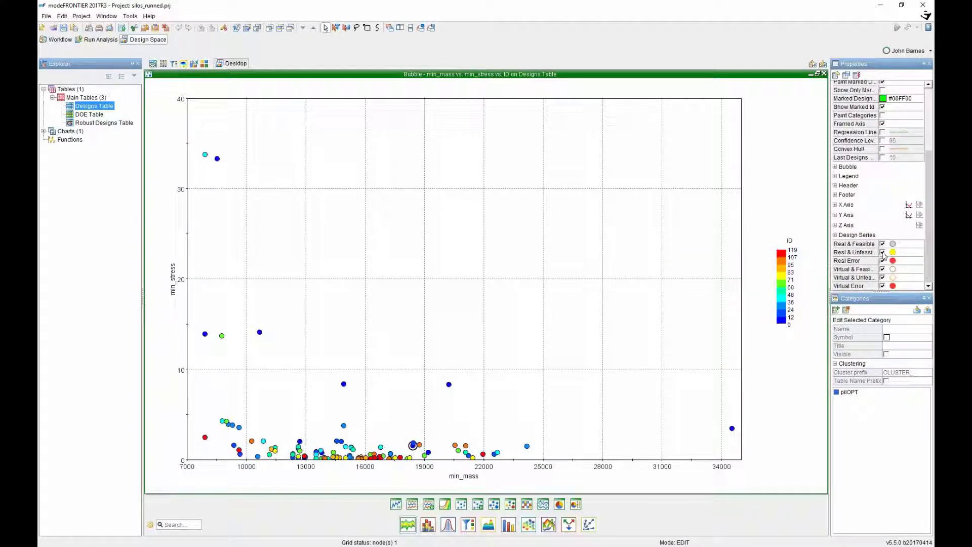
left_click(883, 253)
left_click(884, 253)
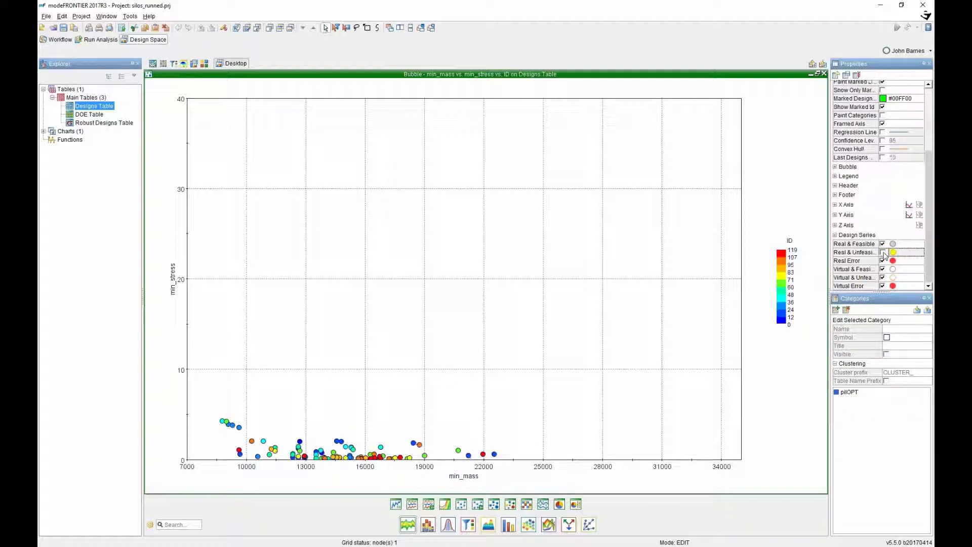
left_click(884, 253)
left_click(883, 253)
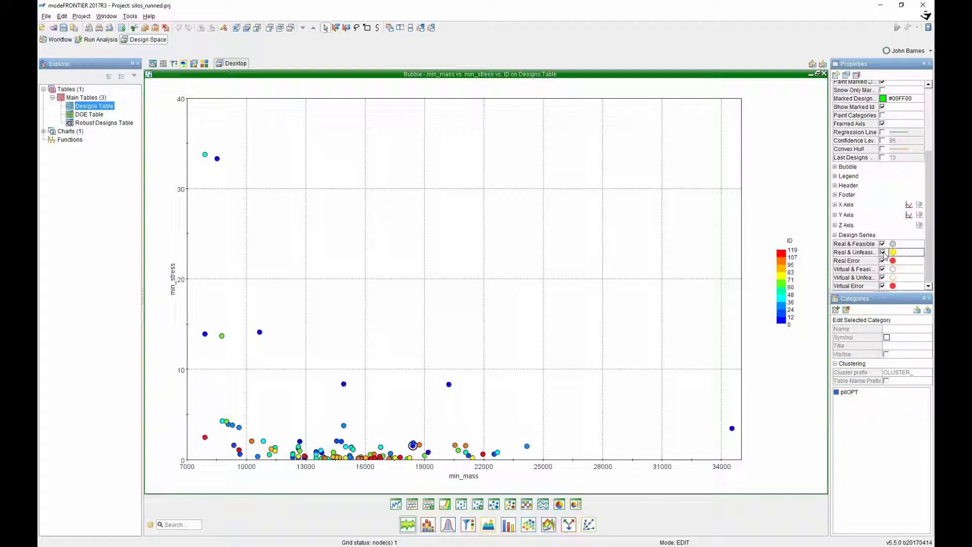
left_click(884, 254)
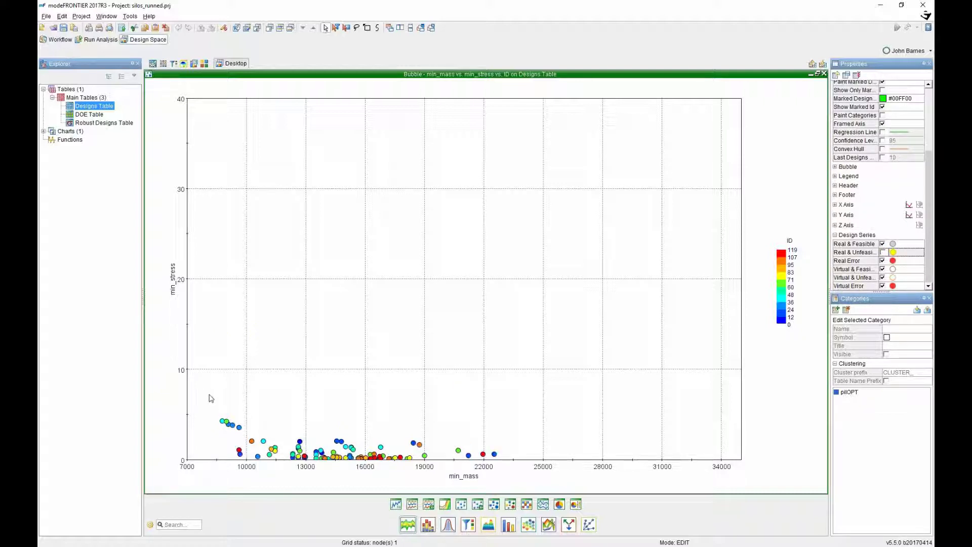
Zoom into the low-stress cluster and mark the Pareto designs with green ID labels
left_click_drag(204, 390, 532, 480)
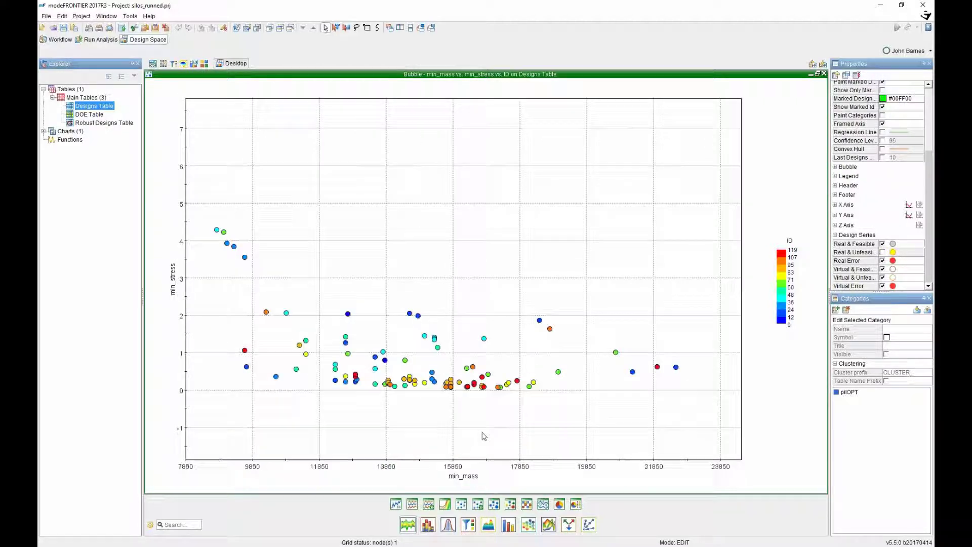
right_click(423, 238)
mouse_move(450, 332)
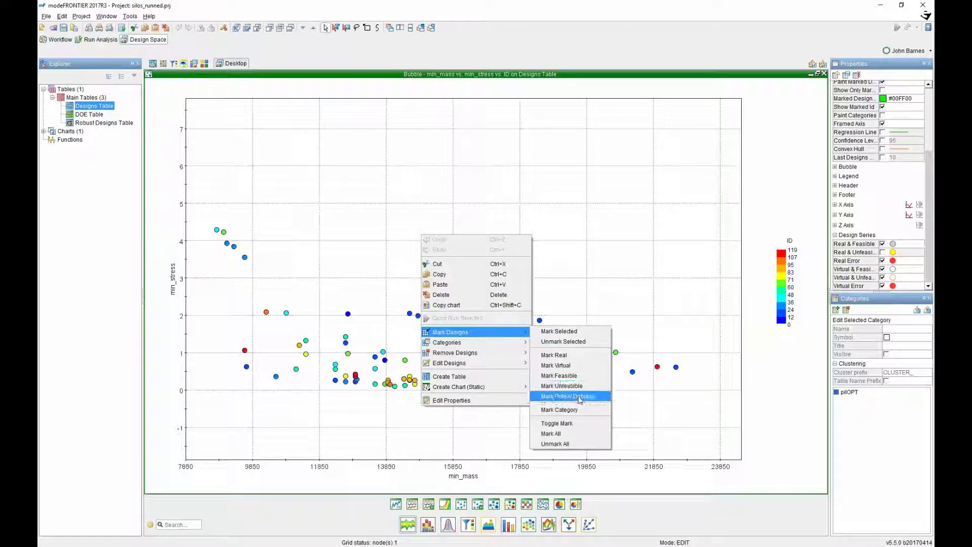
mouse_move(581, 400)
left_click(640, 399)
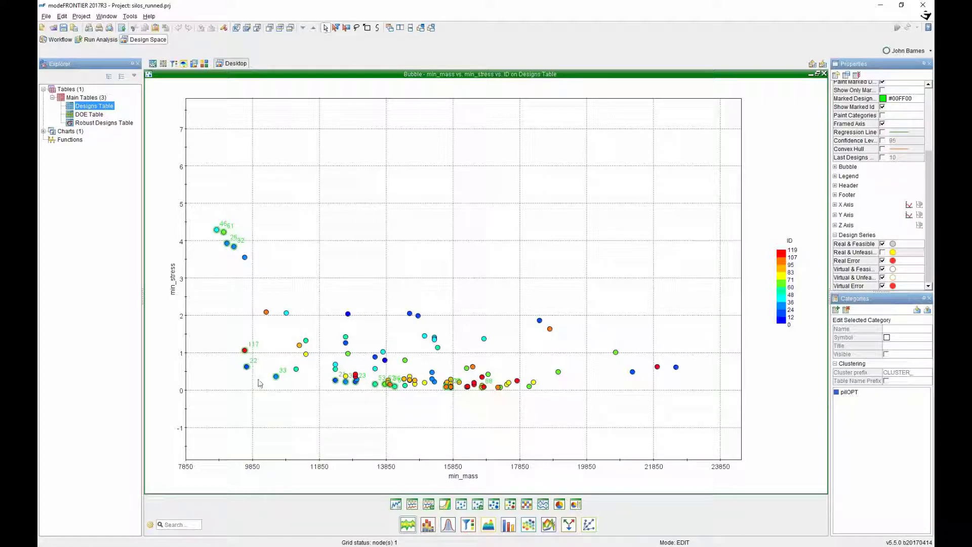
Switch from the bubble chart back to the silos_runned workflow diagram
left_click(60, 39)
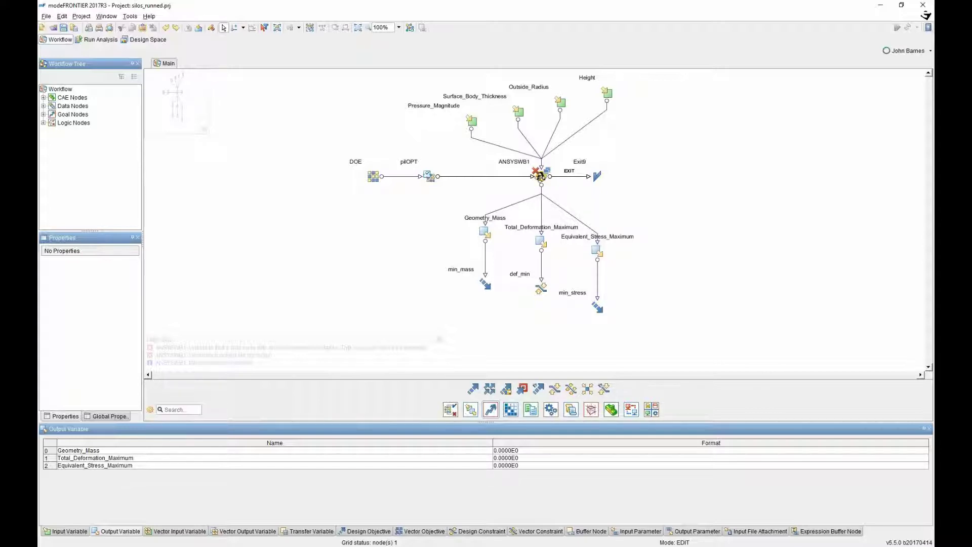
left_click(611, 409)
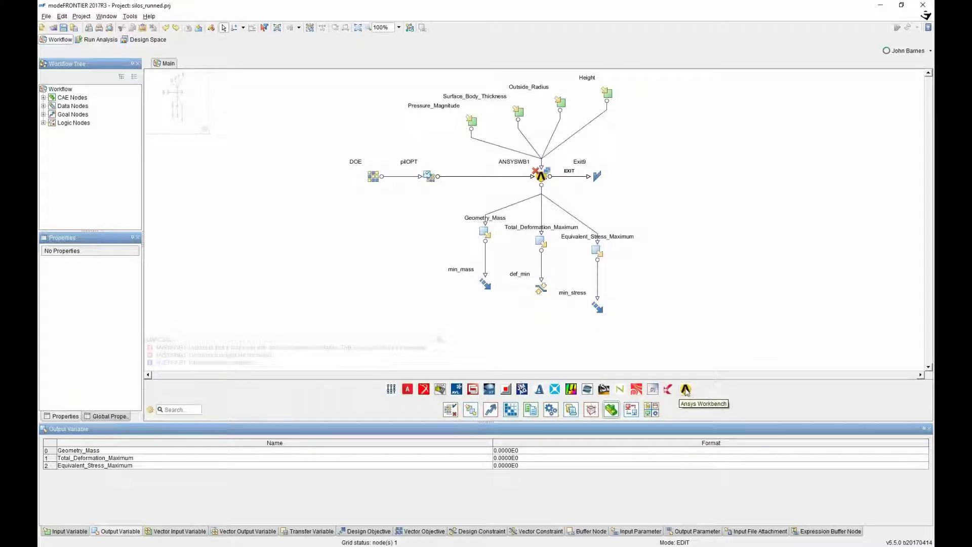
Show the CAD nodes and the application nodes palette with Excel and MATLAB integrations
left_click(594, 411)
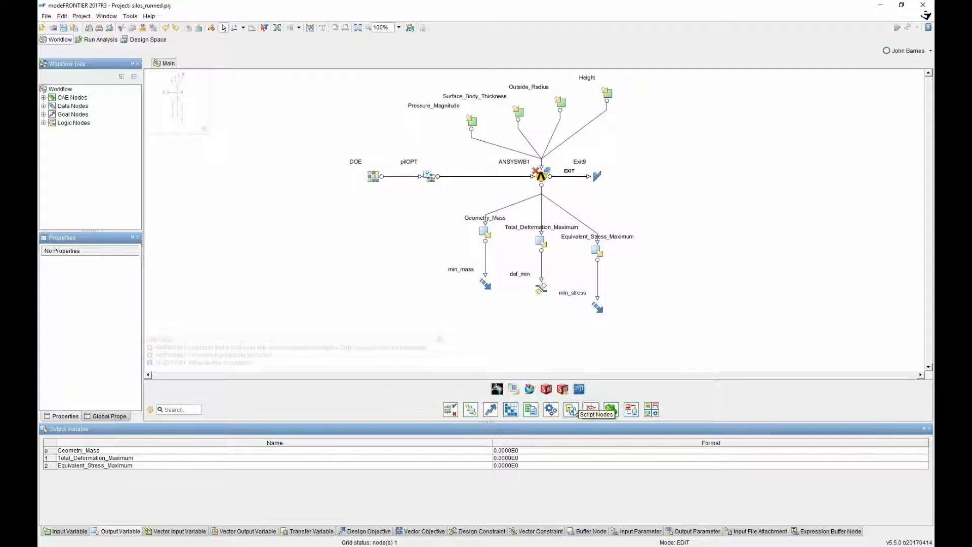
left_click(551, 409)
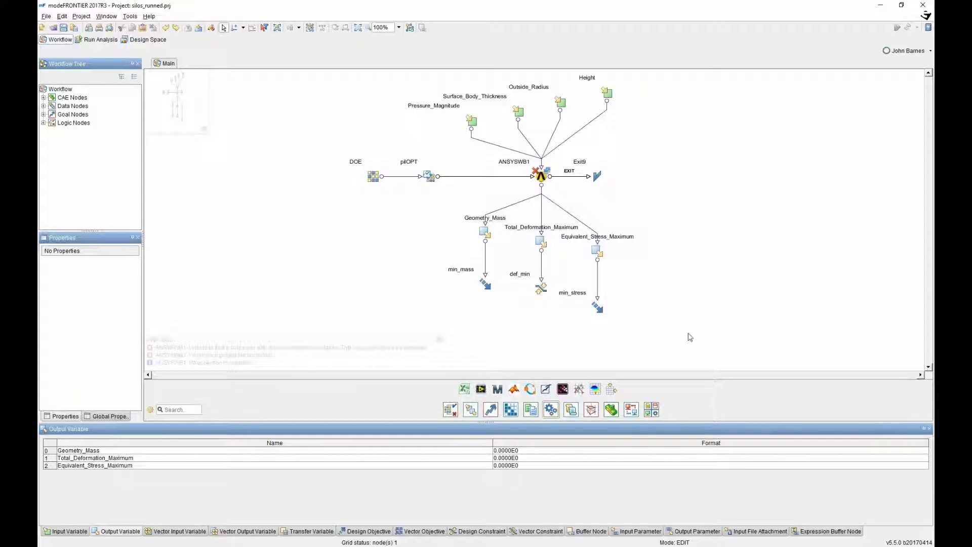
mouse_move(690, 335)
left_mouse_down()
mouse_move(549, 238)
mouse_move(686, 303)
mouse_move(693, 329)
left_mouse_up()
key("alt+Tab")
Present slide 8, the modeFRONTIER Webinar series slide, as a full-screen slide show
left_click(122, 516)
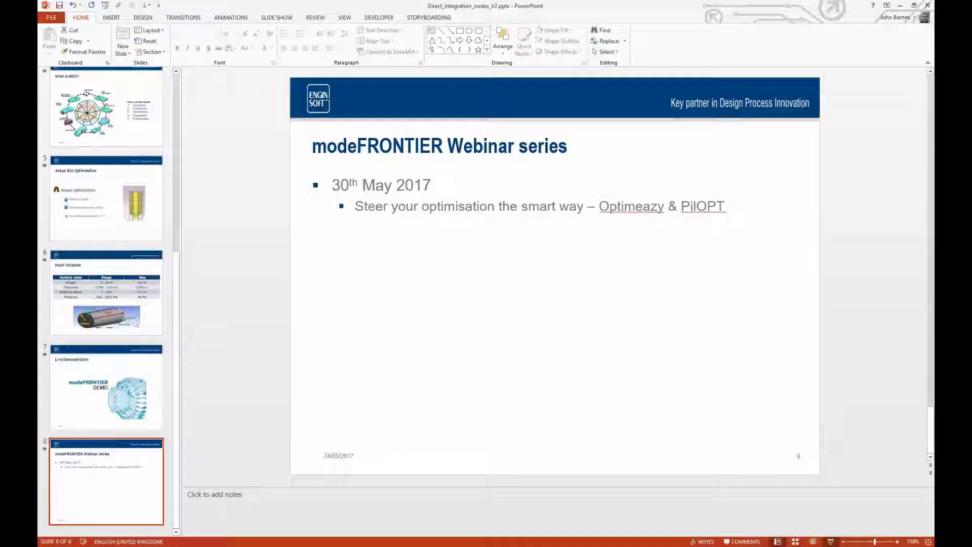
left_click(831, 541)
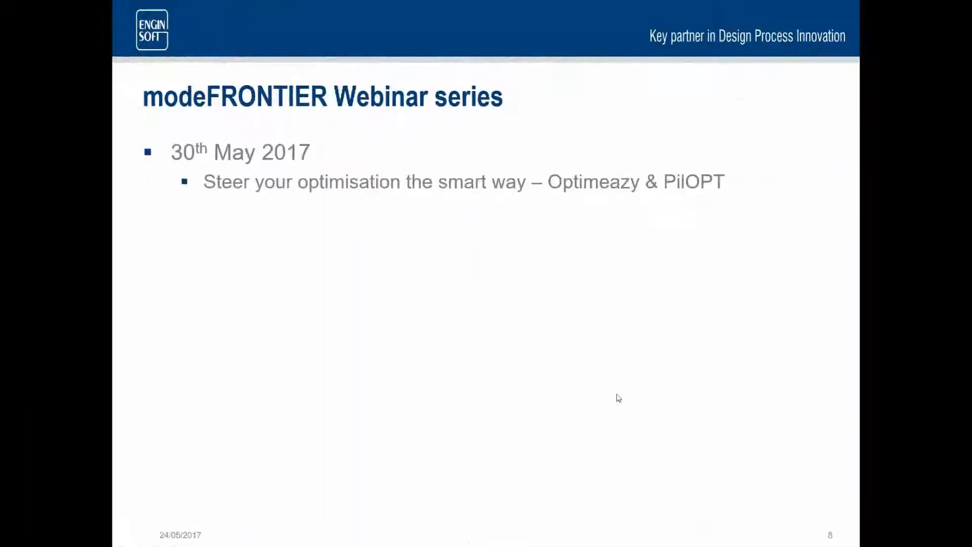